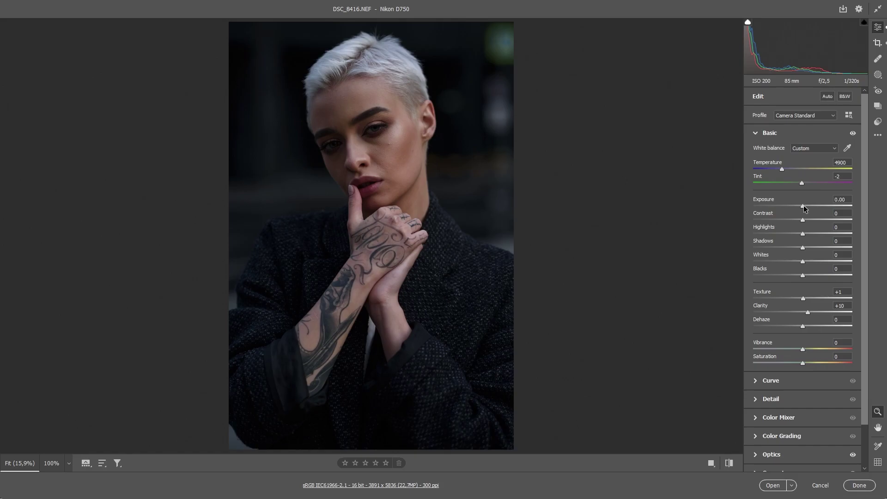
Apply automatic tonal correction to the raw portrait, and set Blacks to -17 and Vibrance to +30
left_click_drag(804, 208, 825, 234)
left_click(827, 96)
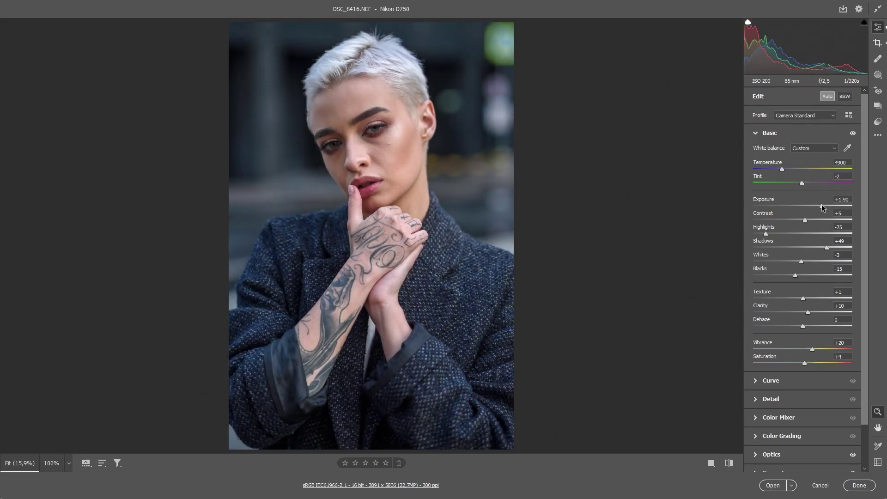
left_click_drag(796, 275, 795, 276)
mouse_move(818, 350)
left_mouse_down()
mouse_move(828, 350)
mouse_move(820, 351)
left_mouse_up()
Adjust the portrait's white balance to a Temperature of 4850 and a Tint of -5
mouse_move(387, 142)
left_mouse_down()
mouse_move(402, 139)
mouse_move(391, 138)
mouse_move(393, 128)
left_mouse_up()
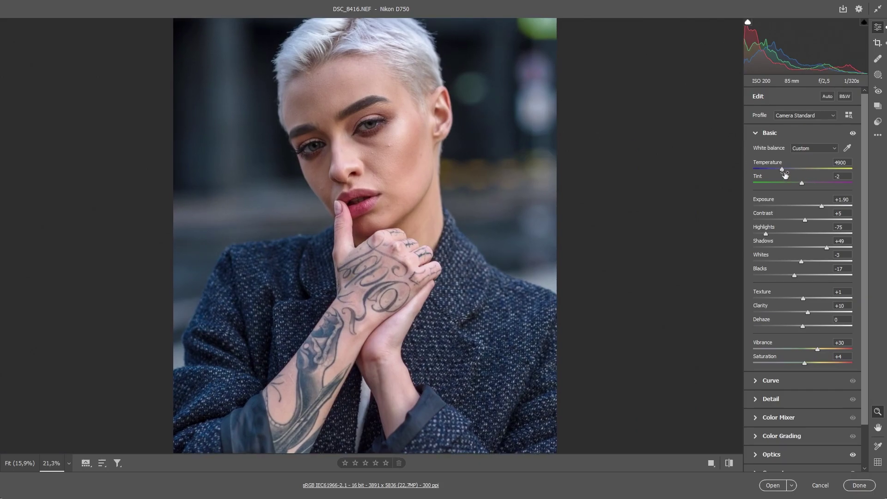
left_click_drag(781, 170, 781, 169)
mouse_move(445, 157)
left_mouse_down()
mouse_move(419, 157)
mouse_move(453, 157)
left_mouse_up()
left_click_drag(801, 184, 800, 184)
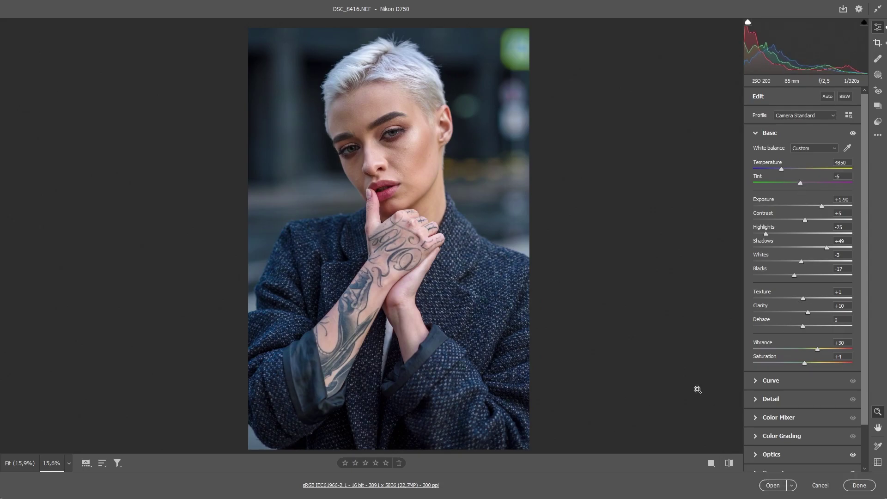
Compare the edited portrait with its default settings, and open it in Photoshop
left_click(729, 464)
left_click(730, 464)
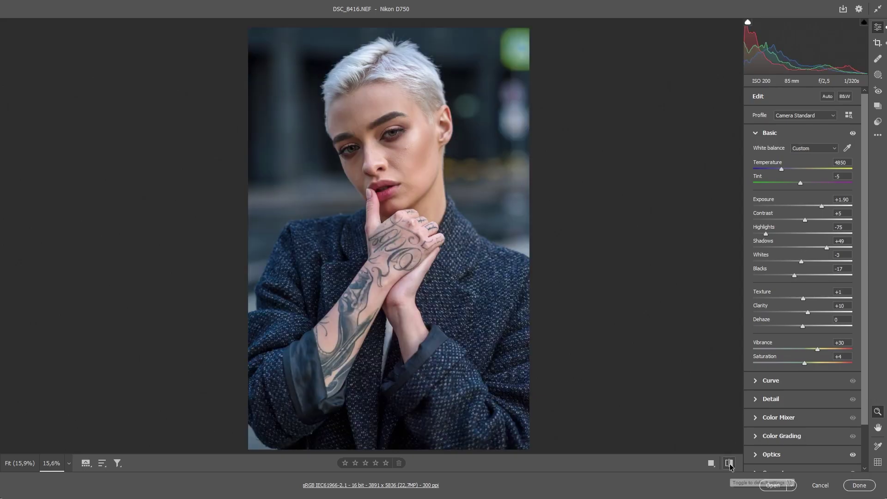
left_click(773, 485)
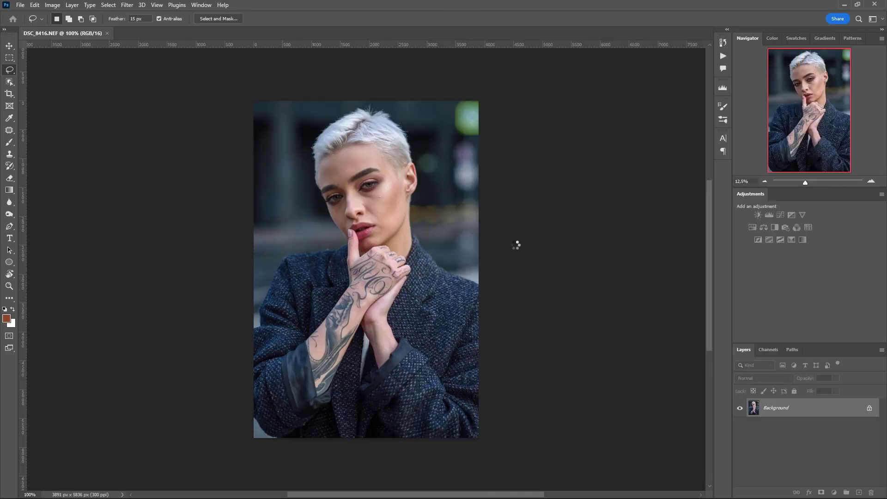
Duplicate the Background layer and expand the Frequency separation action set
left_click(723, 56)
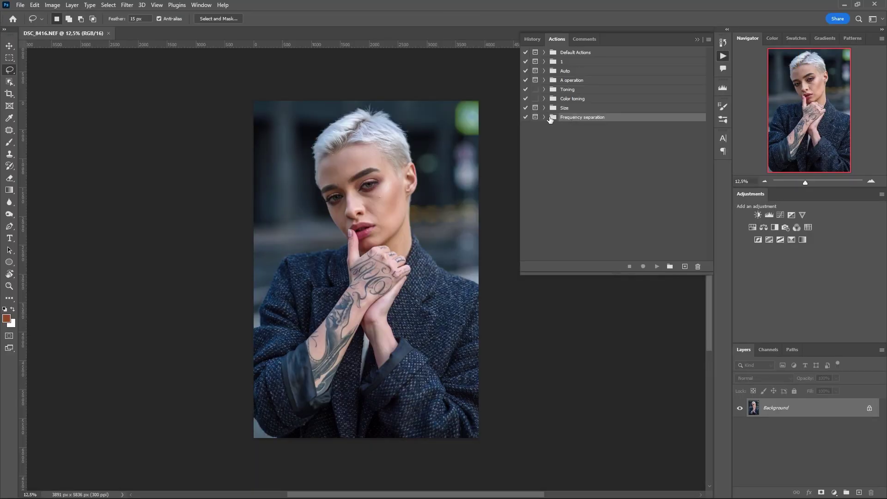
key("ctrl+j")
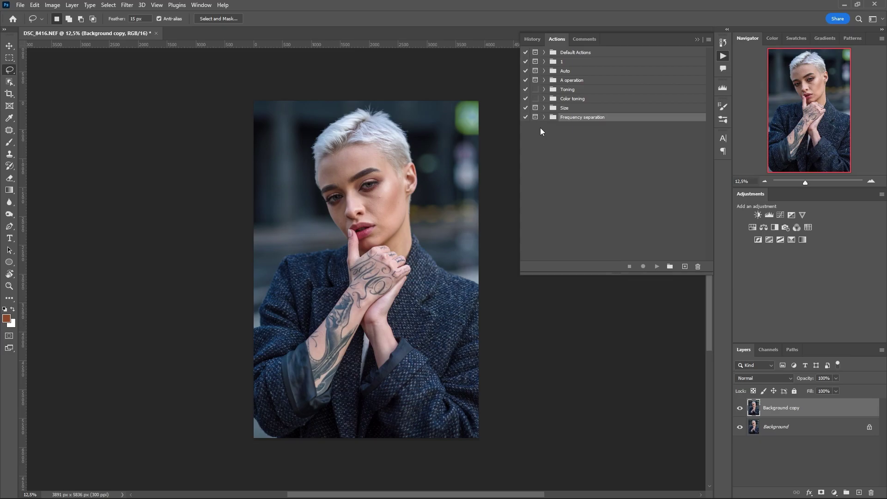
left_click(544, 116)
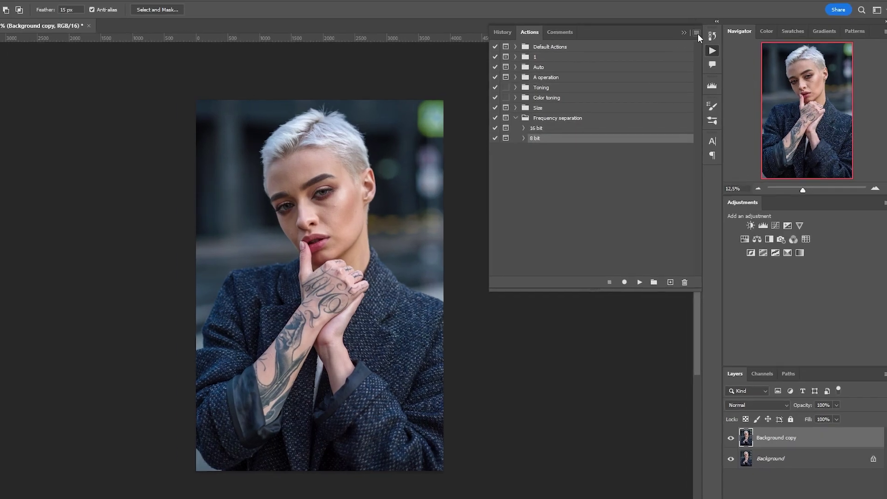
Look at the option for loading actions and check the image's bit depth
left_click(708, 40)
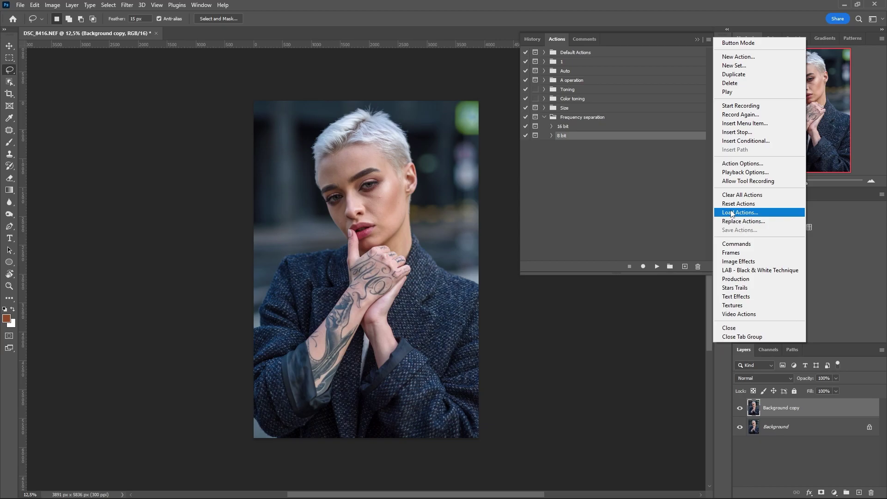
left_click(636, 177)
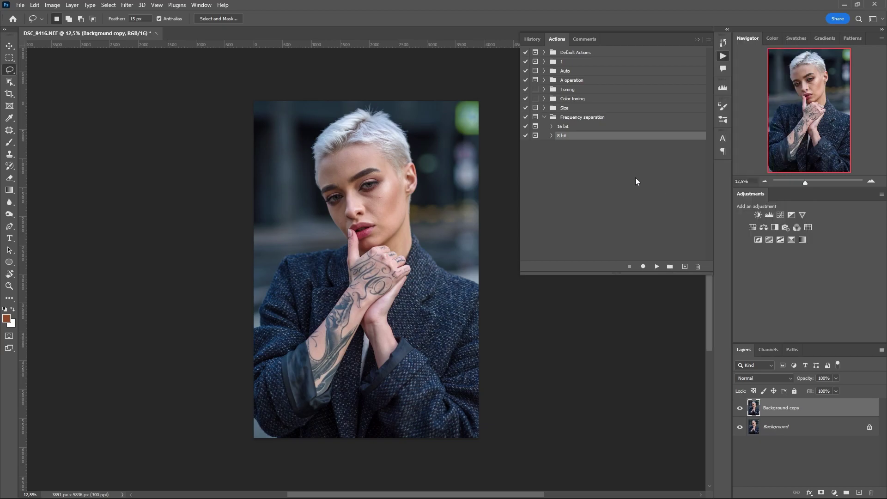
left_click(546, 119)
left_click(545, 118)
left_click(52, 5)
mouse_move(69, 15)
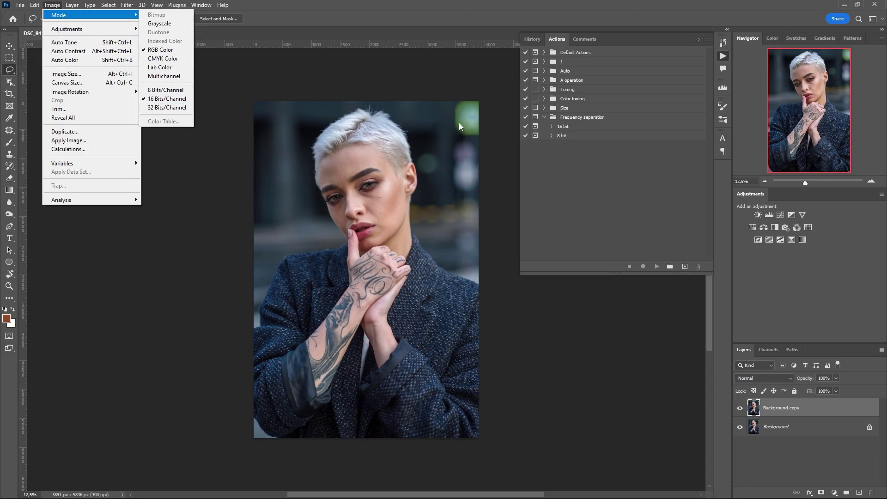
left_click(594, 158)
Run the 16 bit action from the Frequency separation set on the duplicated layer
left_click(552, 127)
left_click(551, 126)
left_click(572, 128)
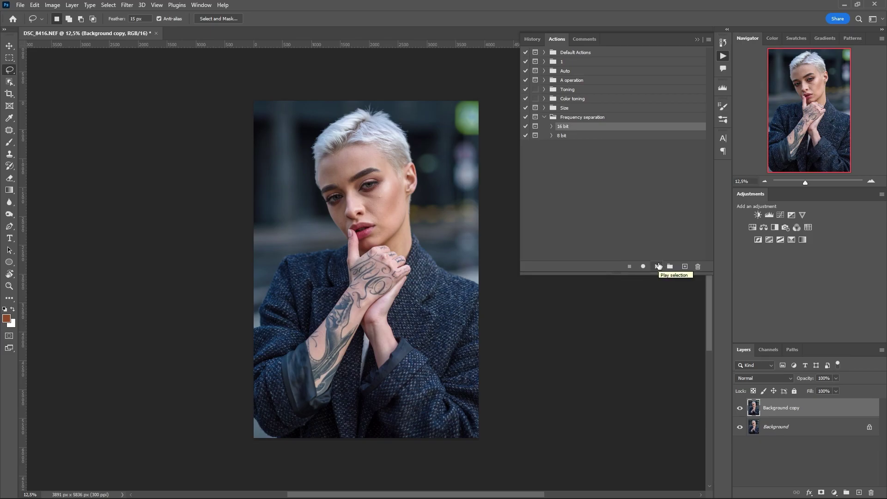
left_click(658, 267)
left_click_drag(546, 209, 477, 138)
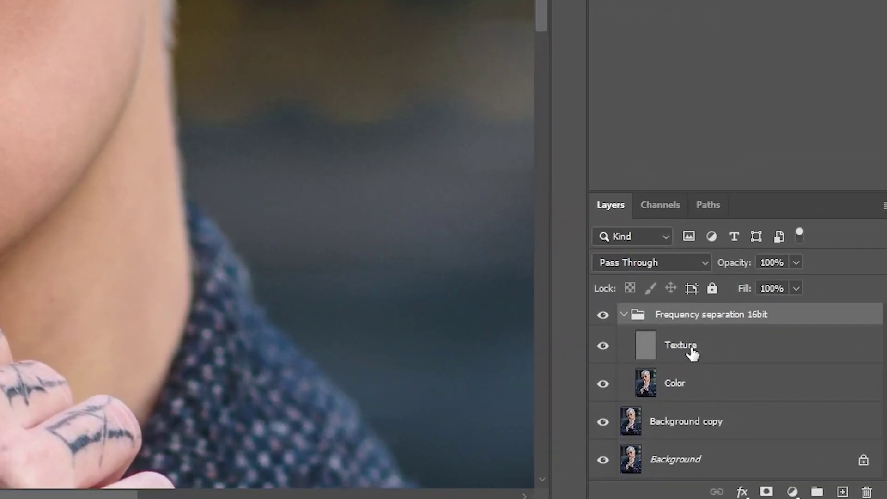
Select the Texture layer, make more room for the layer list and switch to large layer thumbnails
left_click(691, 353)
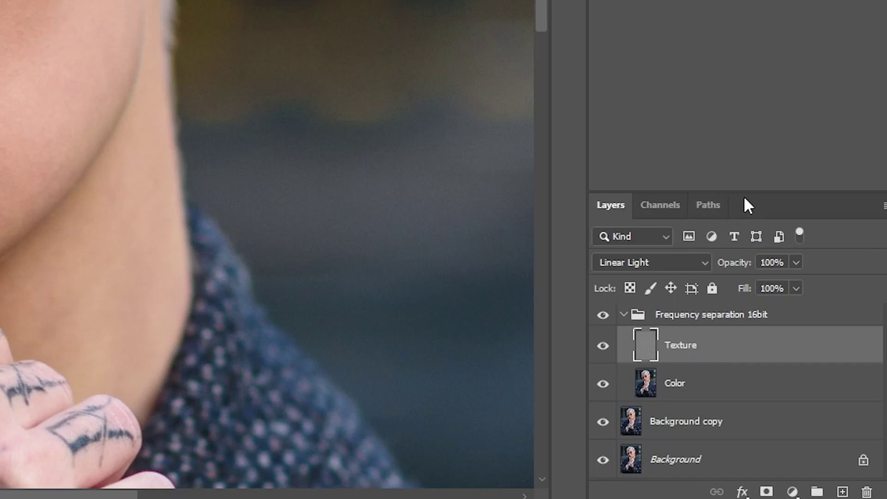
left_click_drag(747, 193, 734, 1)
right_click(721, 315)
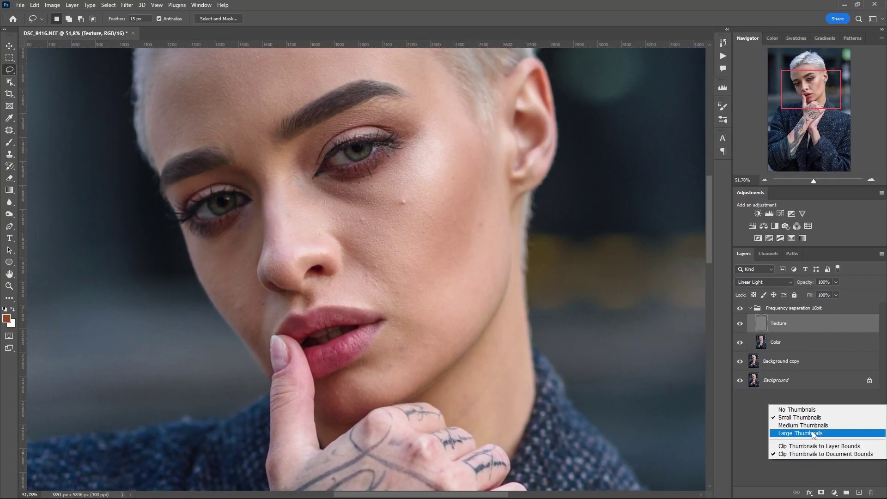
left_click(813, 433)
Patch the moles and small blemishes on the cheek with clean skin on the Texture layer, using the Patch tool
left_click(10, 131)
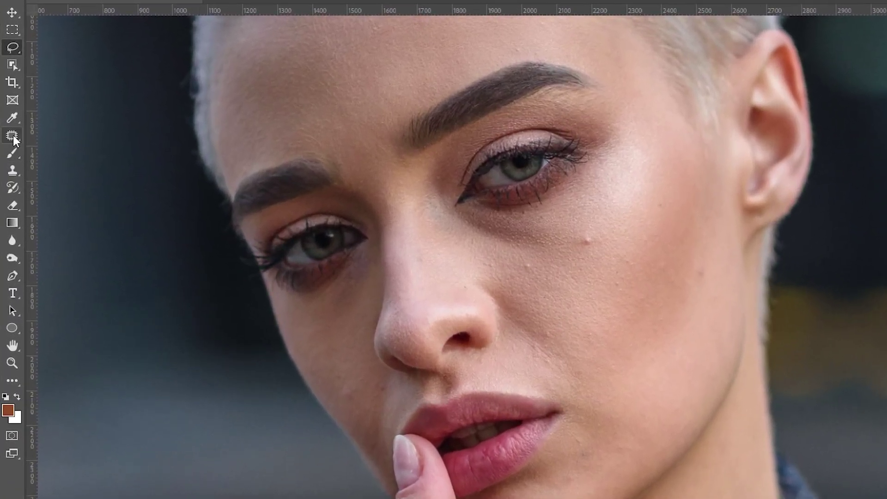
right_click(13, 137)
left_click(81, 160)
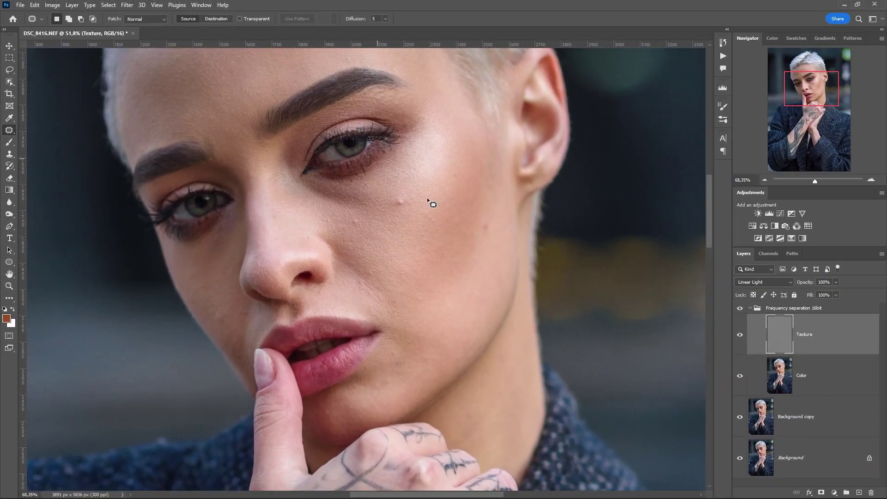
scroll(428, 198, "up", 3)
mouse_move(386, 198)
left_mouse_down()
mouse_move(381, 217)
mouse_move(392, 212)
mouse_move(389, 239)
left_mouse_up()
key("ctrl+d")
mouse_move(386, 200)
left_mouse_down()
mouse_move(410, 223)
mouse_move(387, 202)
left_mouse_up()
left_click_drag(391, 210, 393, 221)
key("ctrl+d")
mouse_move(535, 240)
left_mouse_down()
mouse_move(518, 250)
mouse_move(535, 242)
left_mouse_up()
left_click_drag(529, 250, 524, 263)
key("ctrl+d")
mouse_move(433, 237)
left_mouse_down()
mouse_move(420, 254)
mouse_move(444, 245)
left_mouse_up()
left_click_drag(435, 253, 451, 260)
key("ctrl+d")
scroll(338, 315, "down", 1)
mouse_move(325, 305)
left_mouse_down()
mouse_move(355, 340)
mouse_move(331, 306)
left_mouse_up()
key("ctrl+d")
mouse_move(337, 321)
left_mouse_down()
mouse_move(361, 316)
mouse_move(409, 335)
mouse_move(391, 313)
left_mouse_up()
key("ctrl+d")
mouse_move(396, 323)
left_mouse_down()
mouse_move(433, 379)
mouse_move(419, 344)
left_mouse_up()
left_click_drag(416, 360, 385, 344)
key("ctrl+d")
left_click_drag(310, 330, 313, 334)
left_click_drag(324, 358, 314, 371)
key("ctrl+d")
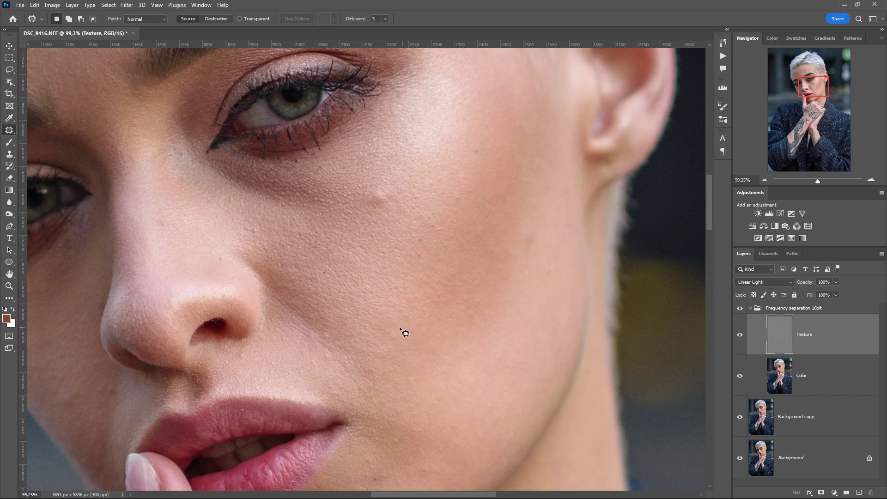
Add a Black & White adjustment layer with Reds at -80 and Yellows at -33, placed above the Frequency separation group
scroll(398, 329, "down", 5)
left_click(820, 311)
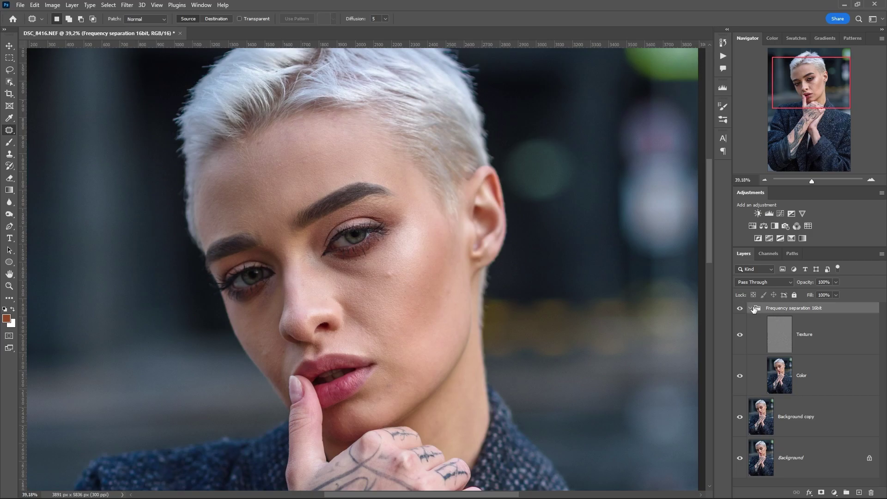
left_click(834, 493)
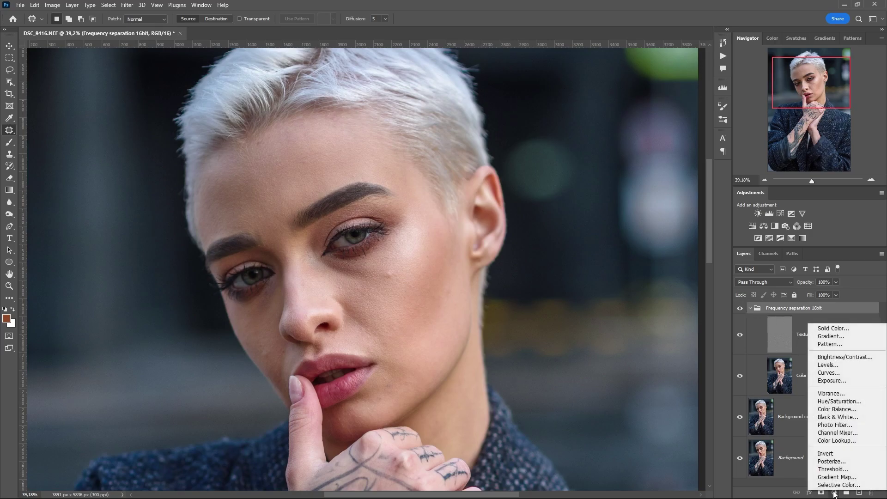
left_click(839, 417)
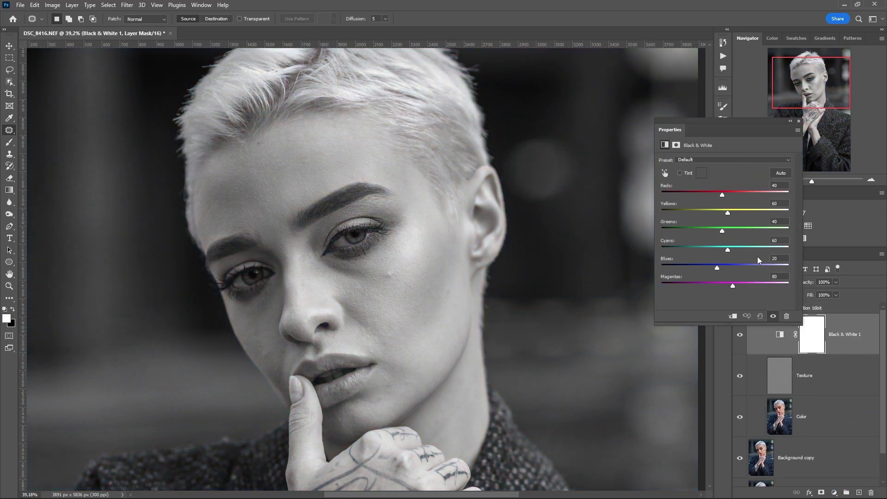
left_click_drag(722, 195, 704, 214)
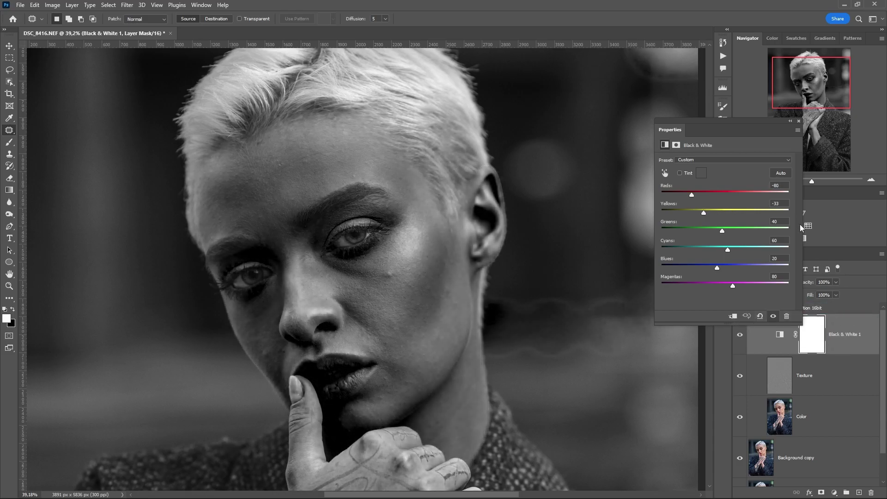
left_click(798, 123)
left_click_drag(840, 332, 827, 303)
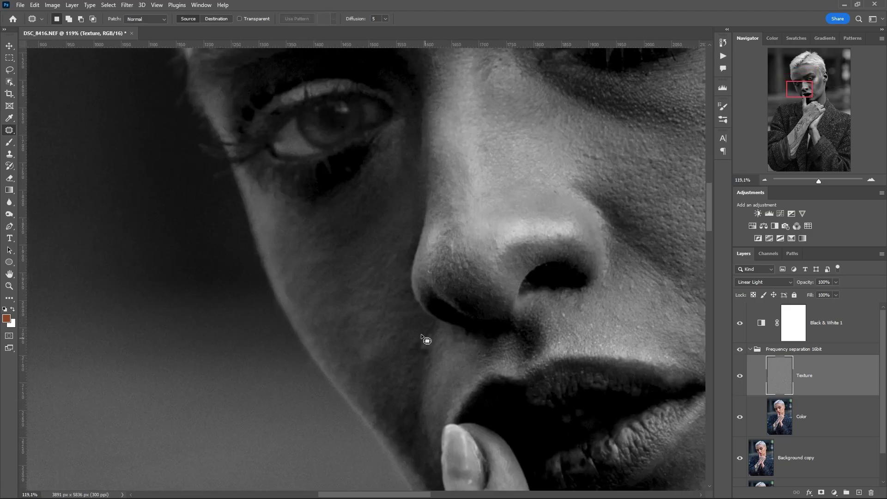
Patch the remaining skin irregularities on the cheek and around the mouth on the Texture layer
scroll(363, 341, "down", 3)
scroll(561, 340, "up", 5)
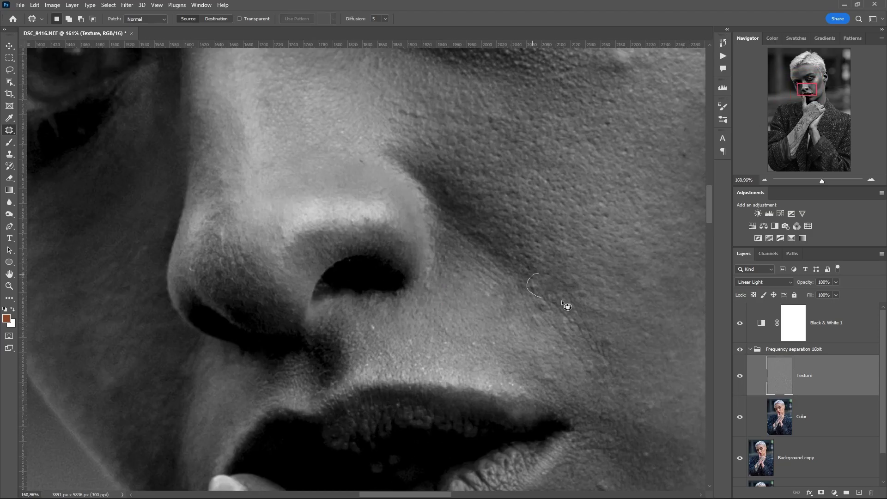
scroll(604, 361, "down", 2)
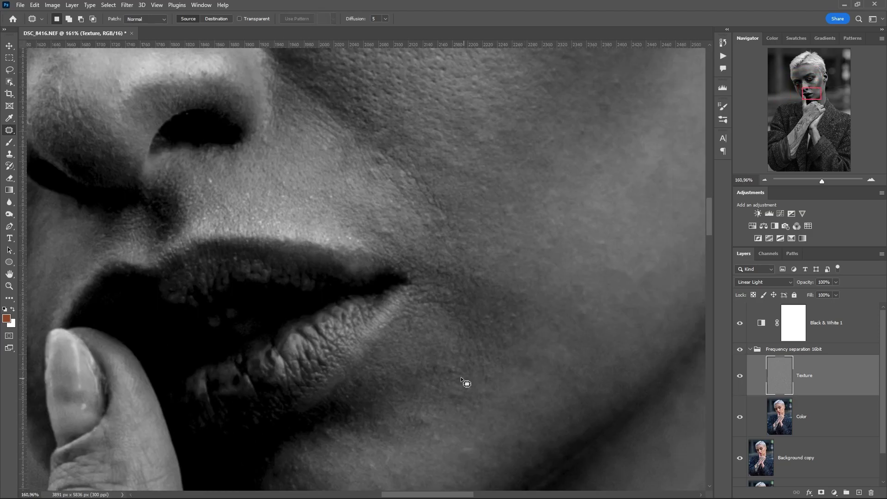
scroll(594, 329, "down", 1)
scroll(557, 350, "up", 1)
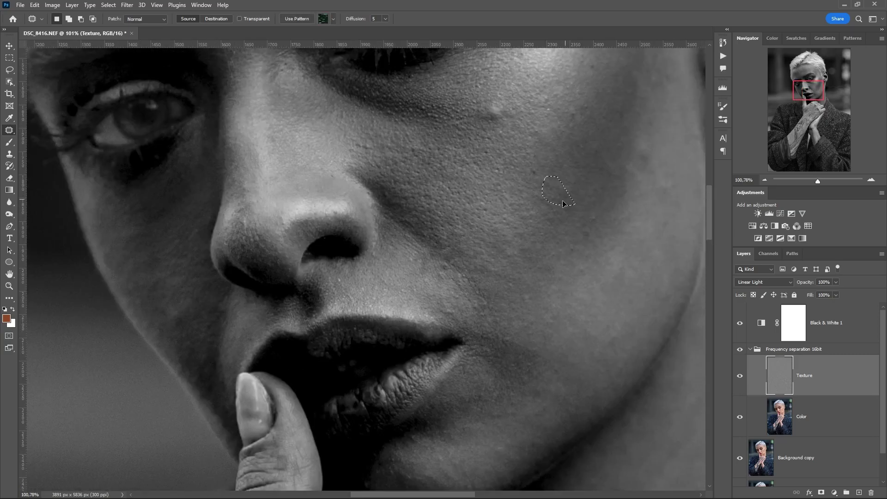
scroll(443, 257, "down", 3)
Hide the Black & White layer and compare the face with and without the Frequency separation group
left_click(739, 323)
scroll(446, 255, "down", 3)
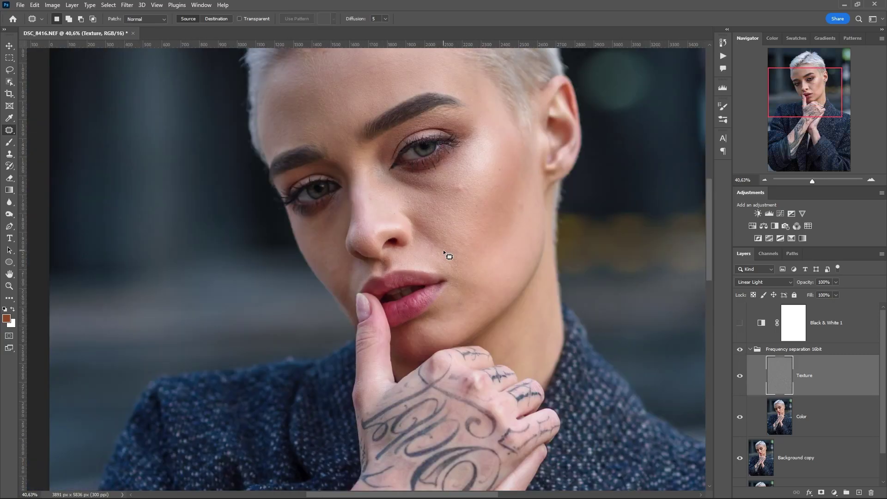
scroll(389, 123, "up", 1)
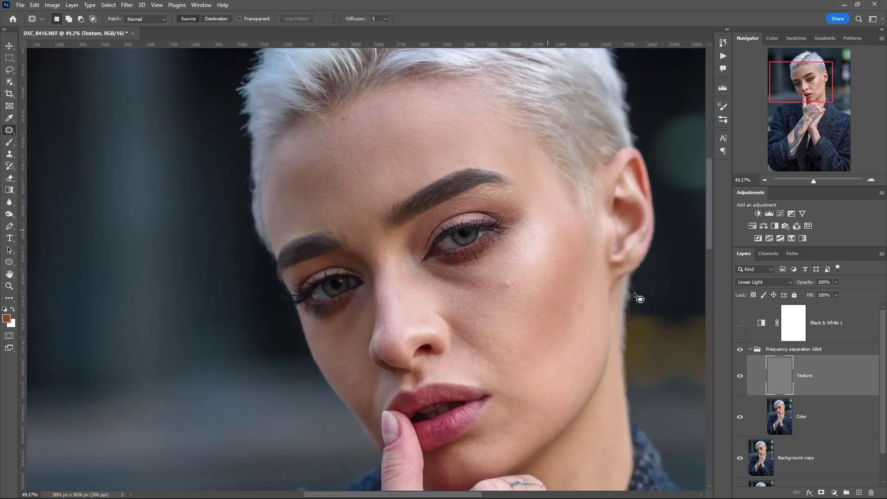
left_click(740, 350)
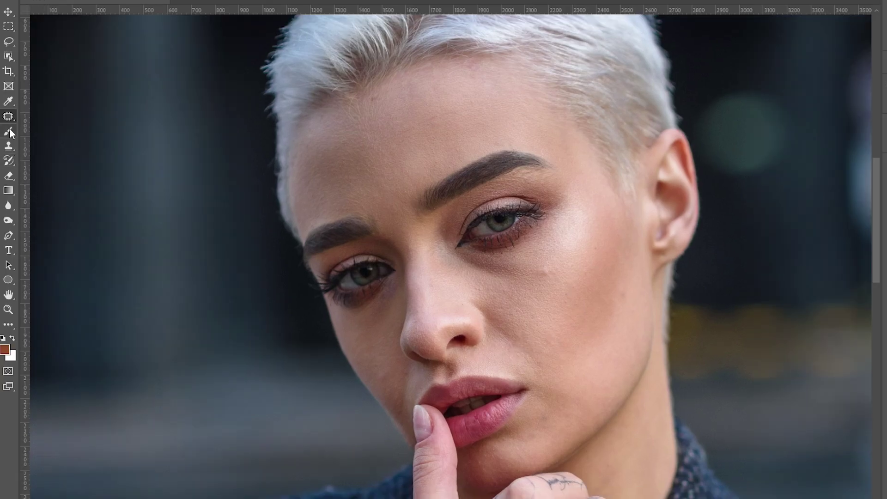
Set the Mixer Brush to Moist, Heavy Mix for the Color layer, and adjust that layer's opacity
right_click(9, 129)
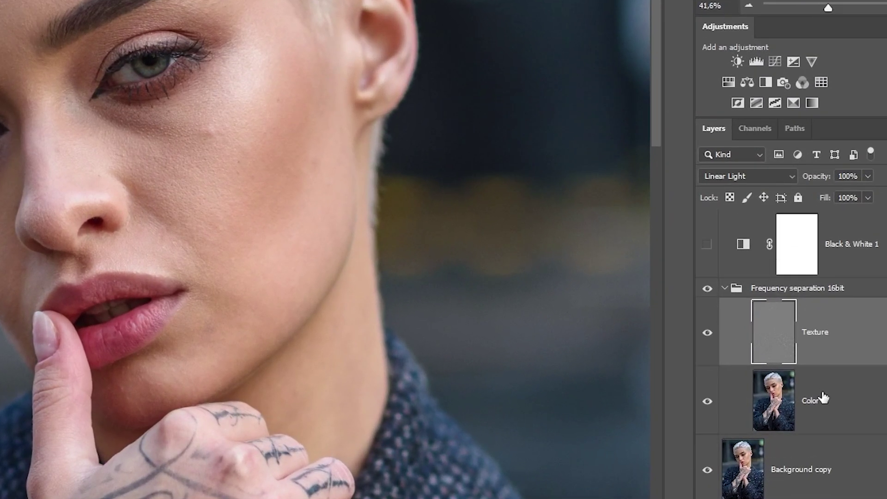
left_click(806, 412)
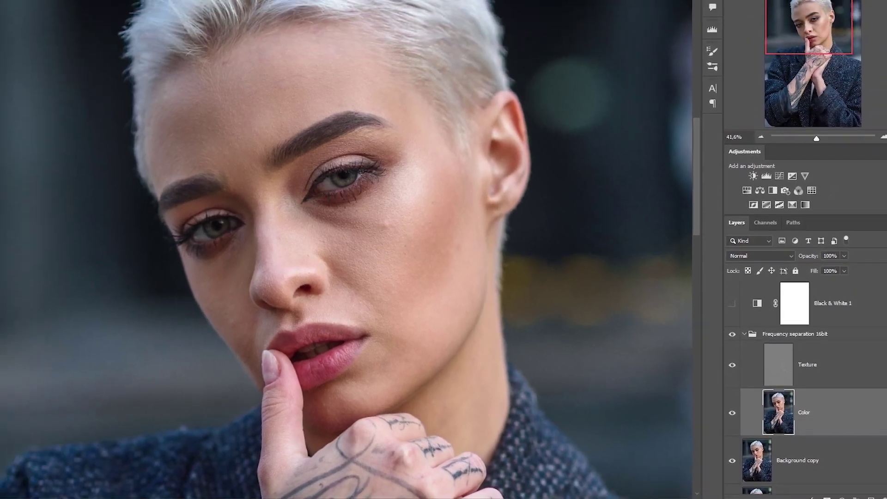
left_click(194, 23)
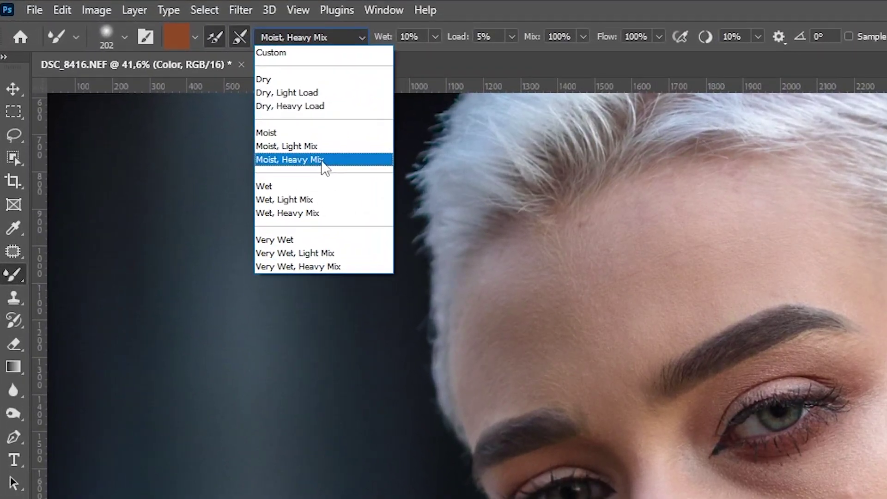
left_click(325, 167)
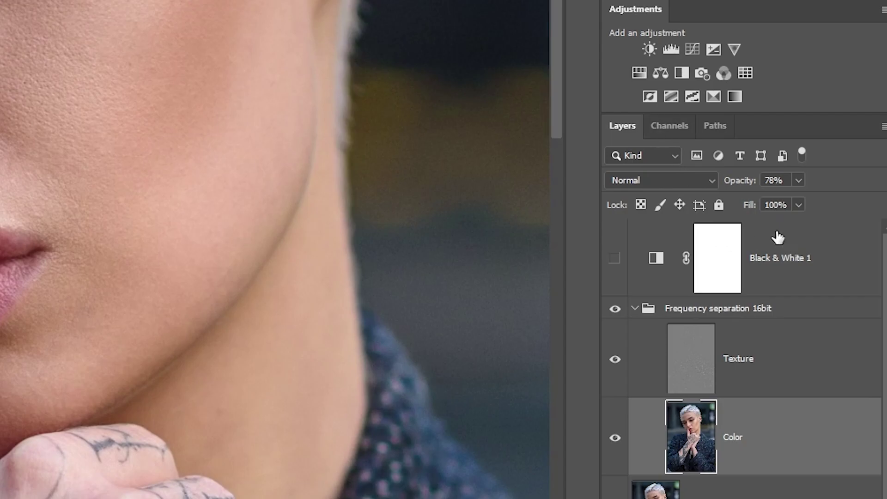
left_click_drag(799, 184, 807, 200)
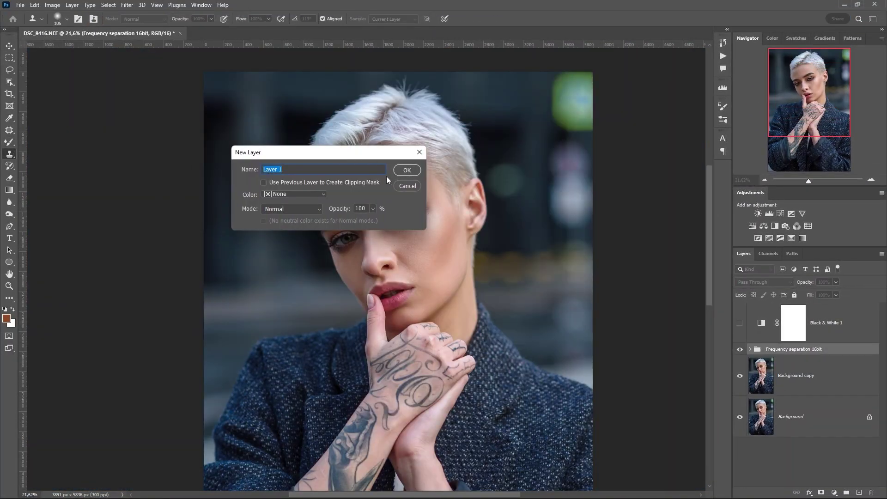
Add a Soft Light layer filled with 50% gray above the Frequency separation group and name it Dodge/Burn
left_click(398, 184)
left_click(73, 5)
mouse_move(80, 15)
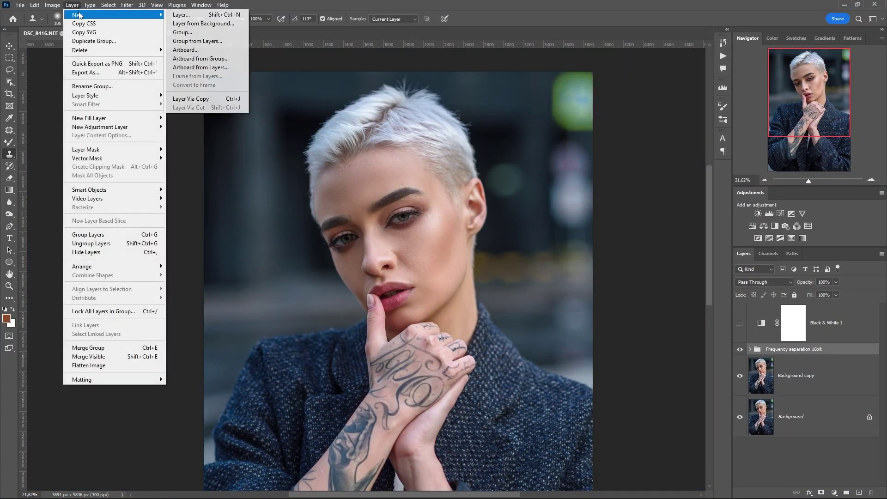
left_click(208, 16)
left_click(292, 209)
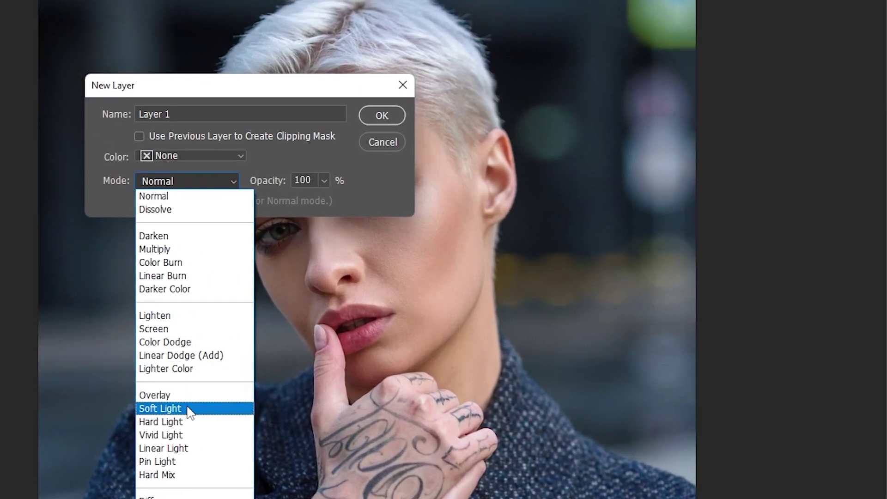
left_click(188, 409)
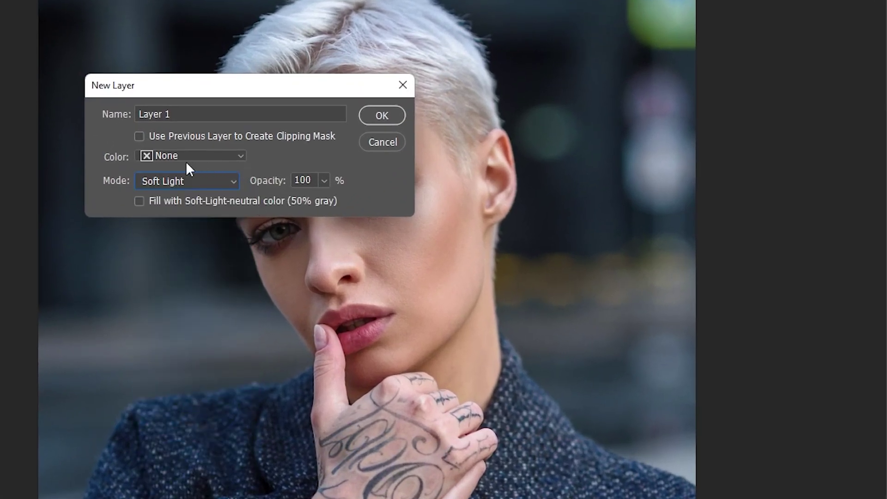
left_click(139, 201)
left_click(384, 116)
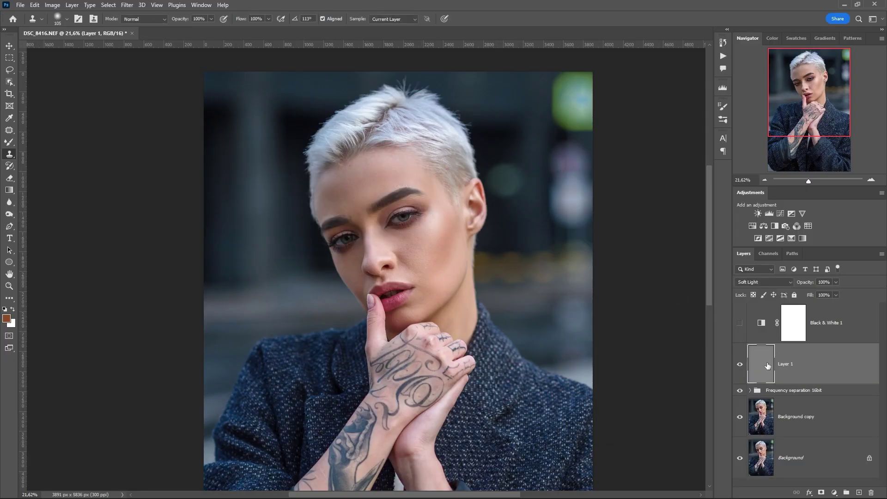
double_click(787, 365)
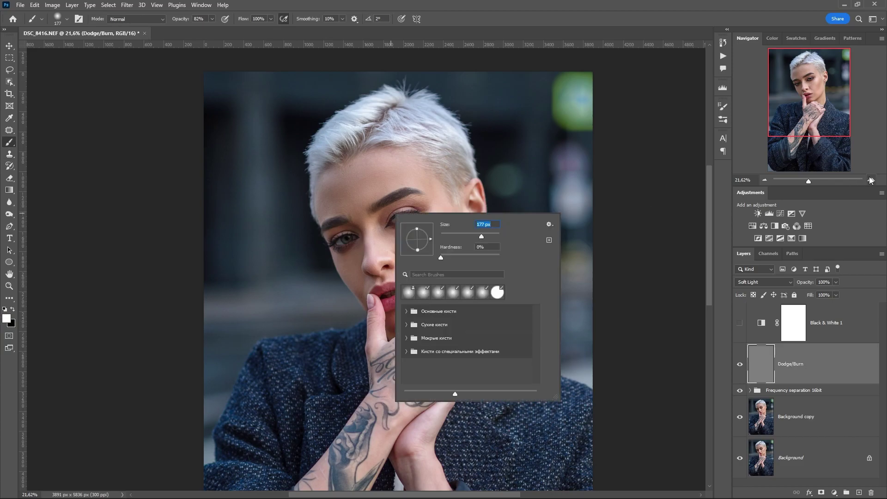
Set the white soft brush to 1% opacity for dodging the face on the Dodge/Burn layer
left_click(871, 180)
left_click(870, 180)
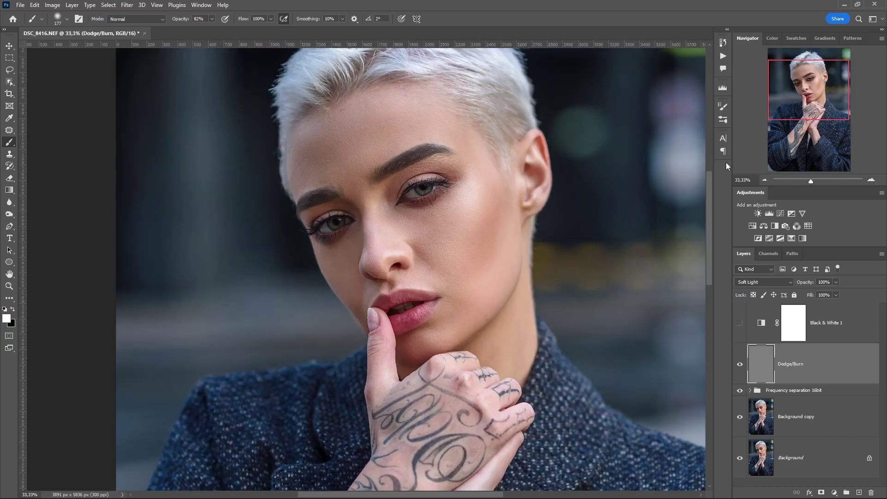
left_click_drag(840, 89, 838, 81)
left_click(211, 18)
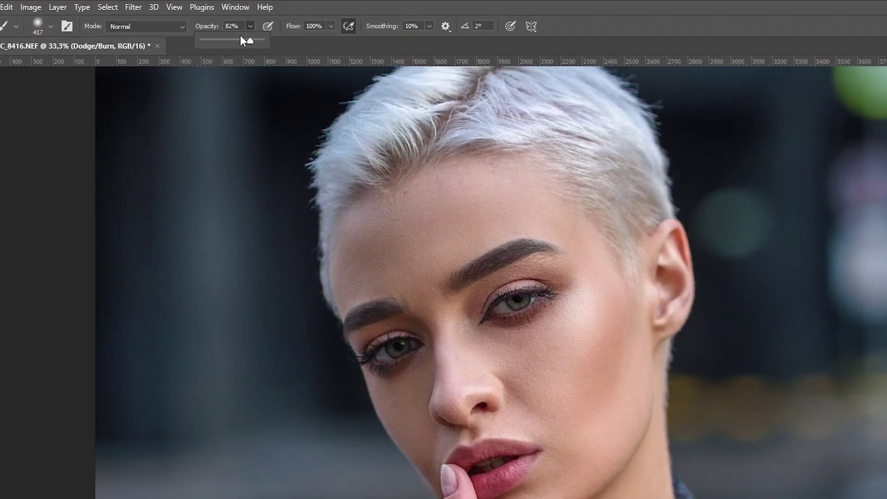
left_click_drag(215, 28, 190, 29)
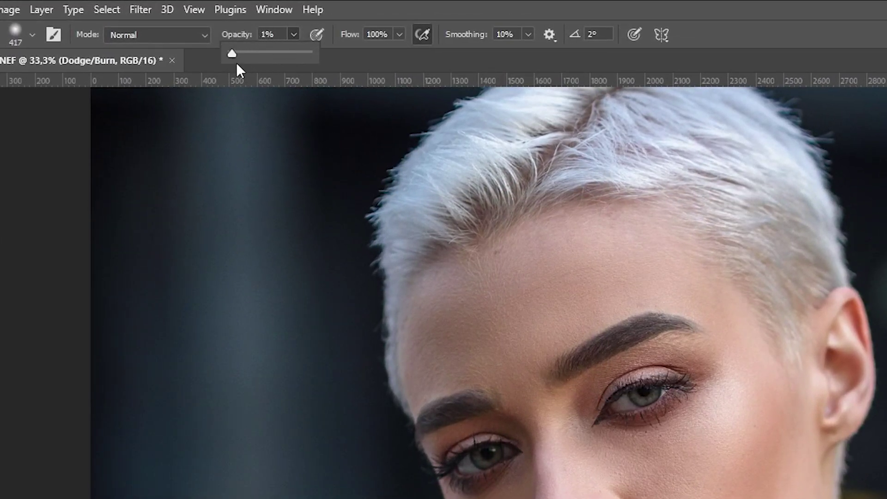
scroll(561, 262, "up", 2)
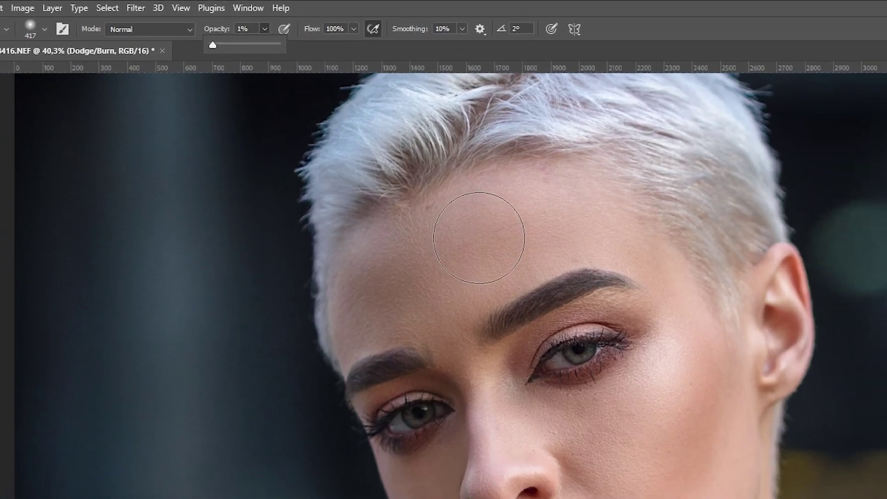
left_click(625, 248)
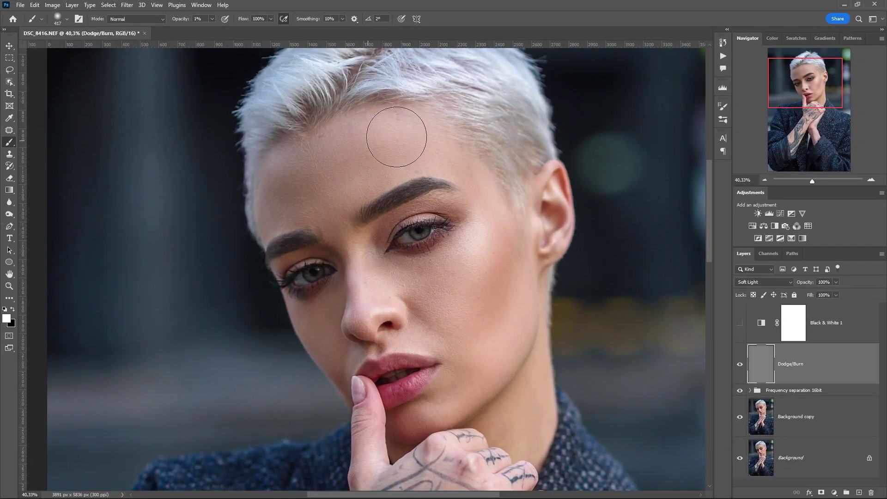
Lighten the forehead with a 243 px brush at 3% opacity, and compare it with the Dodge/Burn layer hidden
right_click(514, 237)
left_click_drag(612, 264, 605, 264)
left_click(452, 268)
left_click(212, 19)
left_click_drag(212, 30, 213, 30)
left_click(340, 143)
left_click(739, 365)
left_click(739, 365)
Switch the foreground colour to black, reduce the brush size, and darken the facial shadows on the Dodge/Burn layer
key("x")
left_click(7, 318)
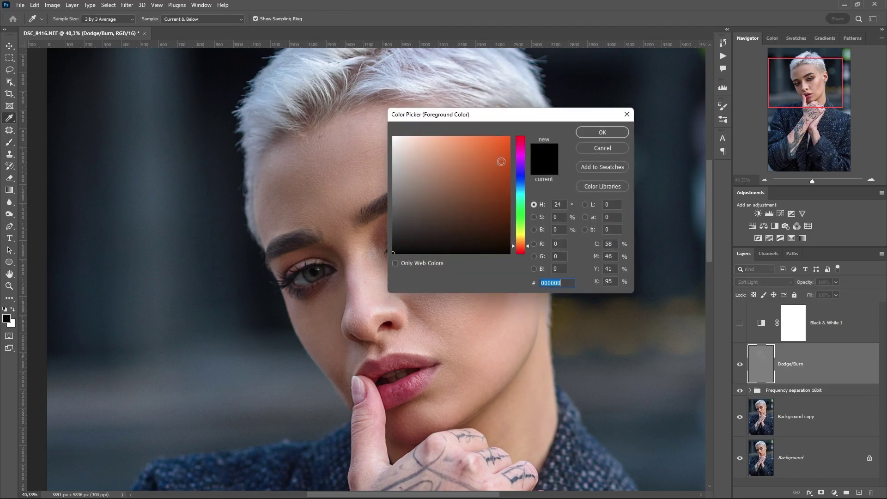
left_click(587, 133)
right_click(411, 178)
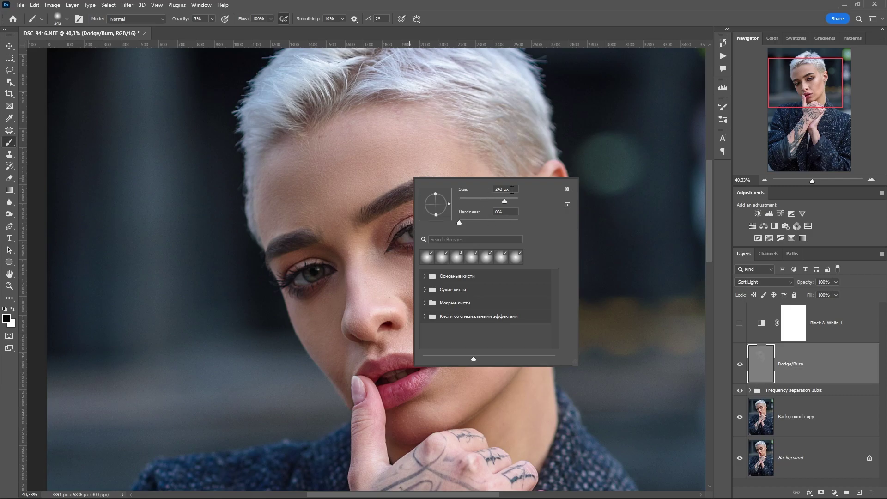
left_click_drag(503, 202, 498, 204)
left_click(307, 234)
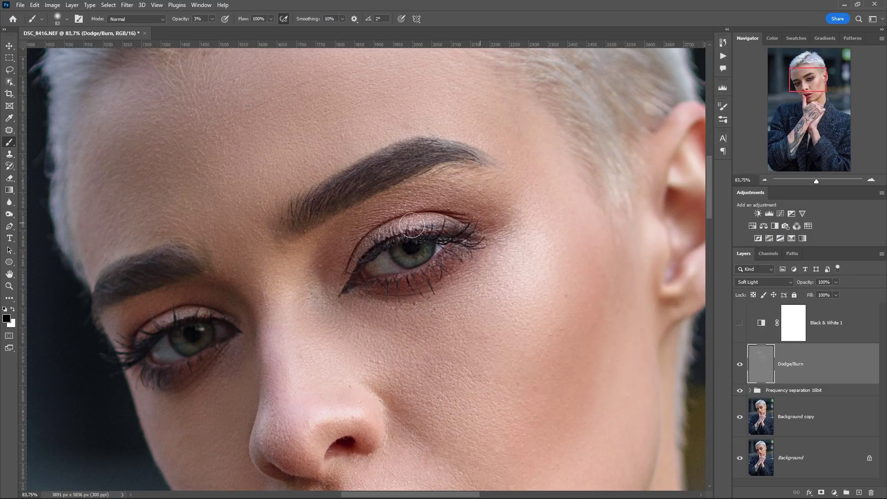
Continue dodging and burning around the nose and lips with the brush enlarged to 202 px, alternating white and black
scroll(431, 280, "down", 3)
key("bracketright")
key("bracketright")
scroll(469, 362, "up", 3)
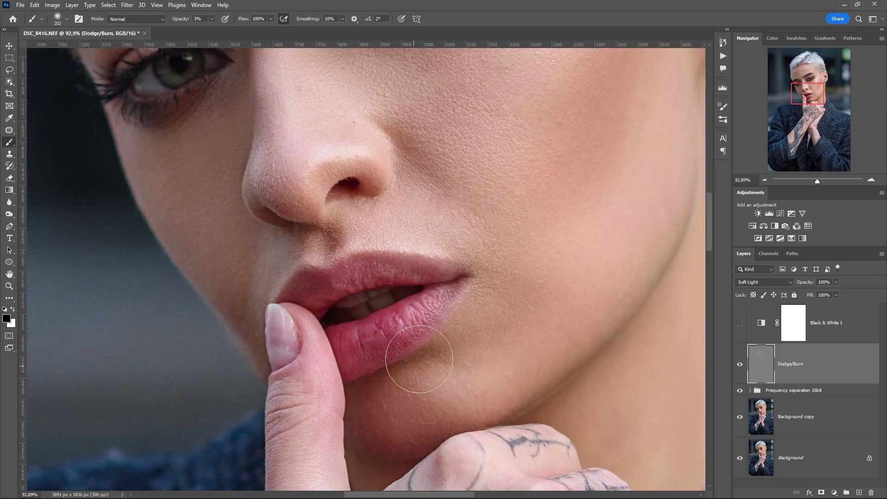
key("x")
key("x")
Compare the portrait with and without the Dodge/Burn layer at several magnifications
scroll(317, 281, "down", 4)
left_click(739, 365)
left_click(740, 365)
left_click(739, 365)
left_click(739, 367)
left_click(740, 367)
left_click(740, 367)
scroll(389, 191, "up", 1)
left_click(739, 365)
left_click(740, 365)
left_click(739, 364)
scroll(420, 231, "down", 2)
scroll(420, 230, "down", 1)
left_click(740, 364)
left_click(739, 364)
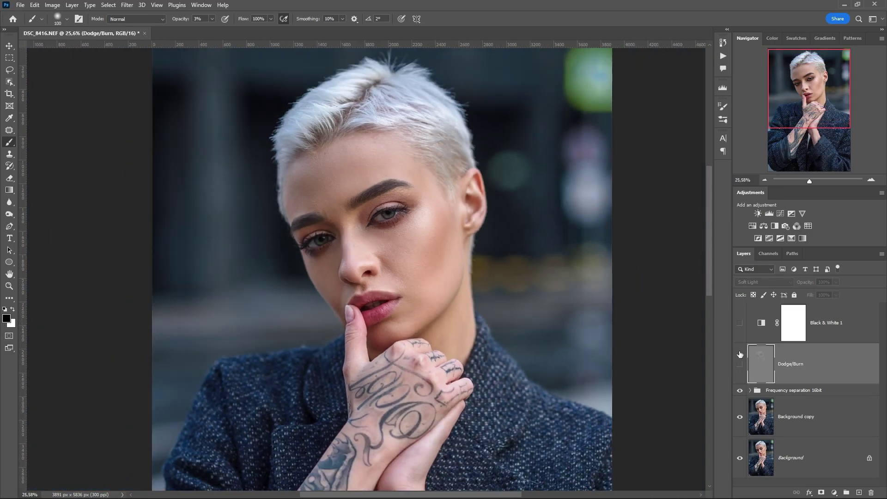
left_click(740, 364)
Add a Selective Color adjustment layer above Dodge/Burn and set Black to -7 for the Whites
scroll(610, 291, "down", 1)
left_click(834, 493)
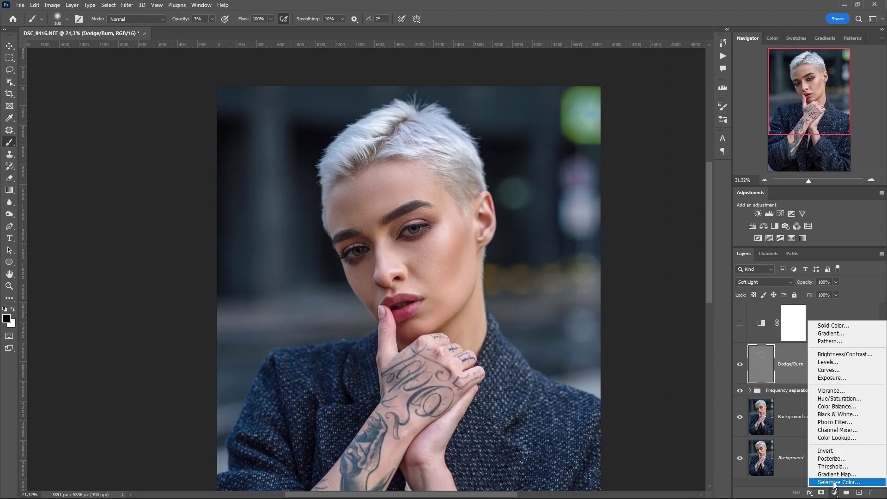
left_click(834, 482)
left_click(705, 171)
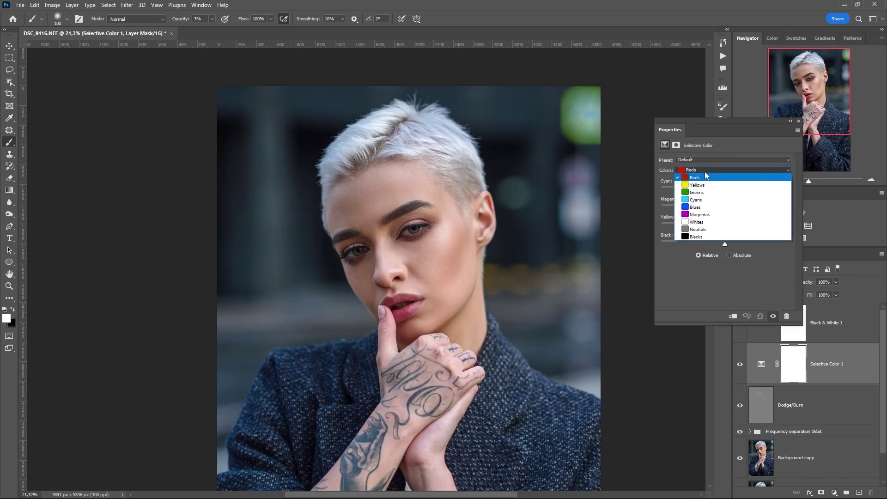
left_click(705, 220)
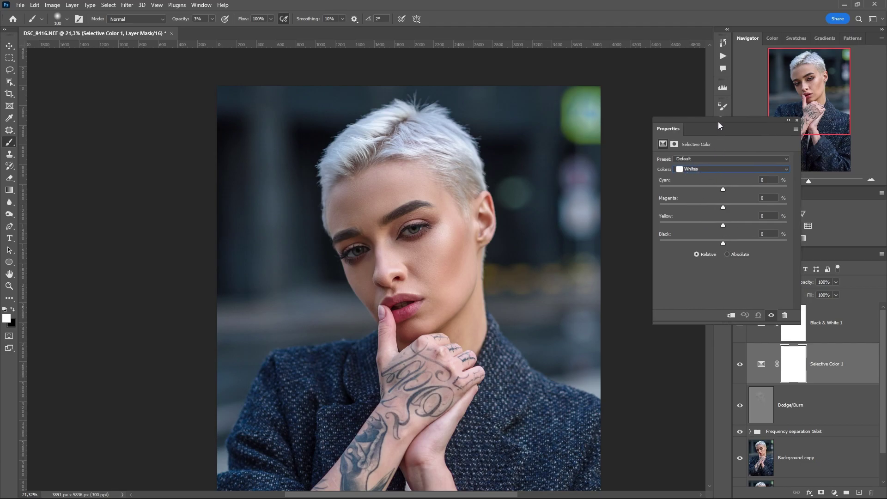
left_click_drag(719, 122, 598, 129)
mouse_move(603, 252)
left_mouse_down()
mouse_move(564, 250)
mouse_move(592, 252)
left_mouse_up()
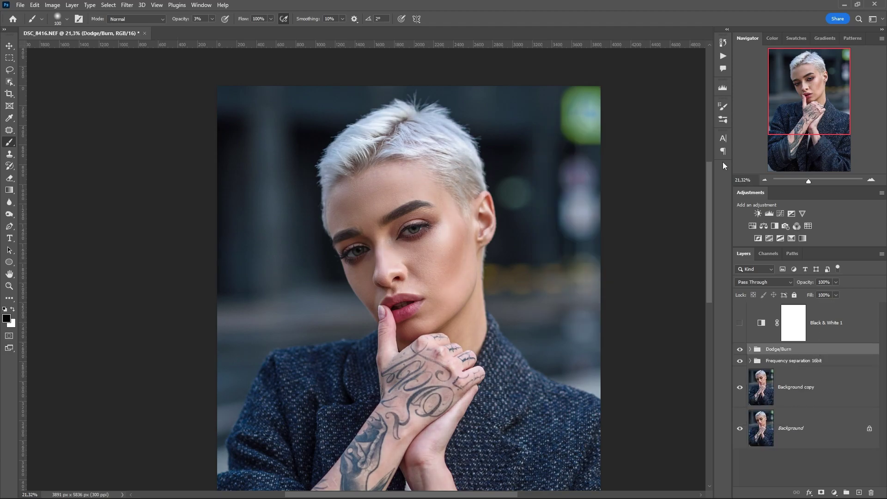
Add a Curves adjustment layer above the Dodge/Burn group, lifting the highlights and holding the shadows at input 49, output 54
scroll(383, 239, "up", 3)
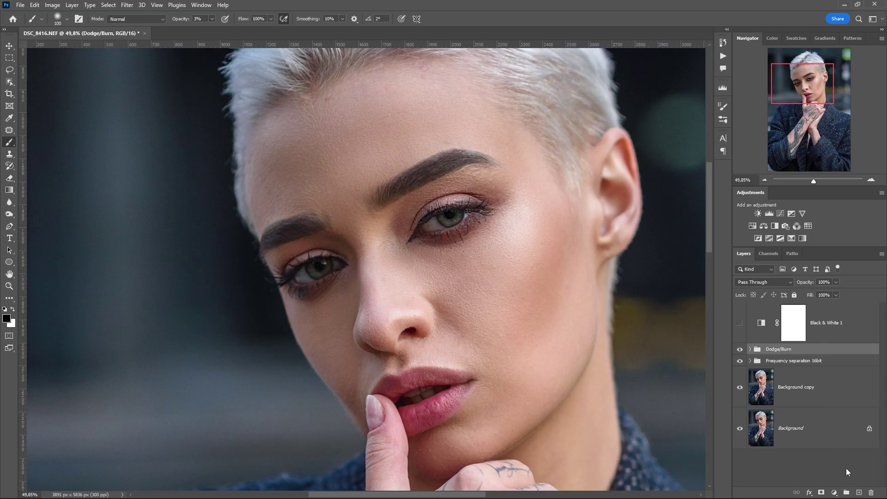
left_click(834, 493)
left_click(826, 372)
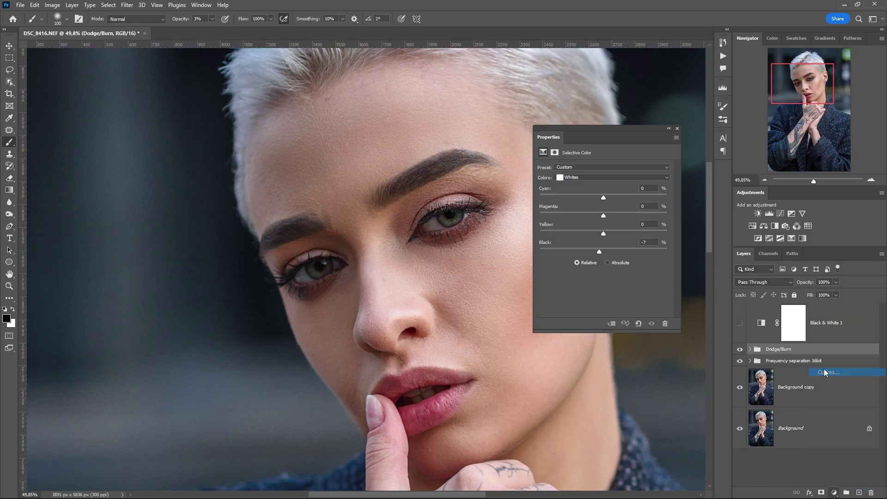
left_click_drag(641, 214, 635, 212)
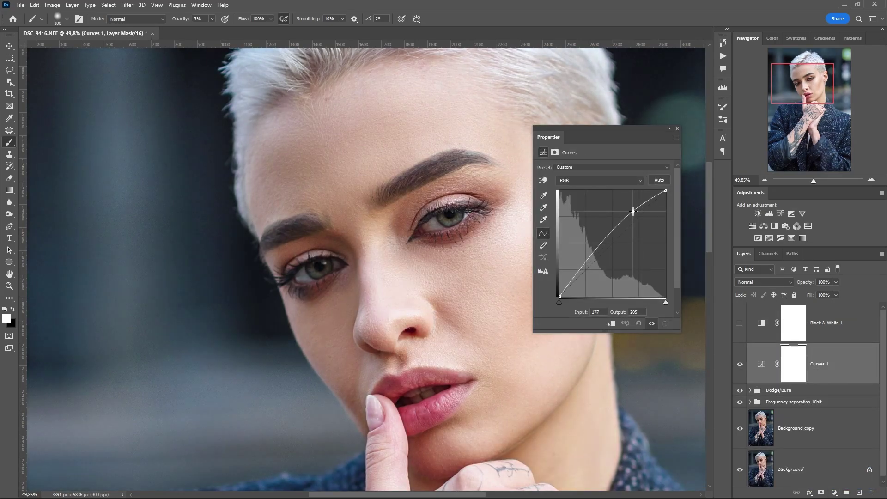
left_click_drag(586, 262, 579, 274)
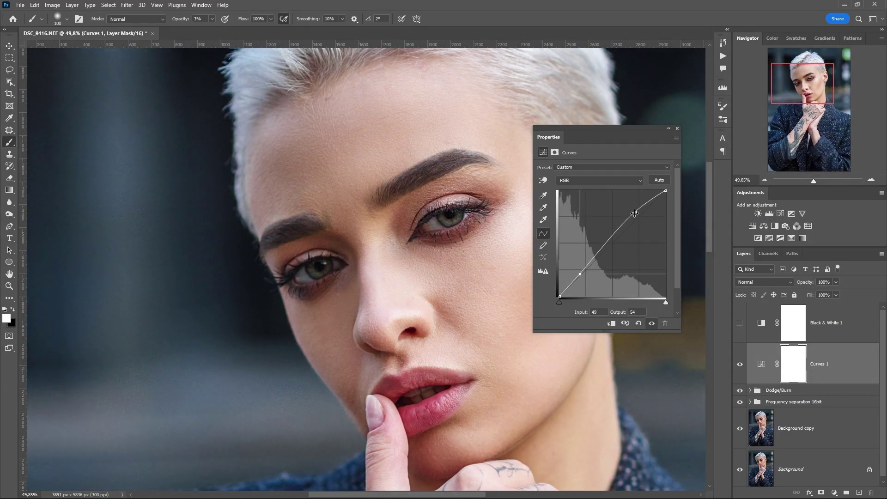
left_click_drag(634, 213, 634, 210)
left_click(677, 129)
Compare the face with and without the Curves layer, and invert its mask to black
left_click(739, 365)
left_click(739, 365)
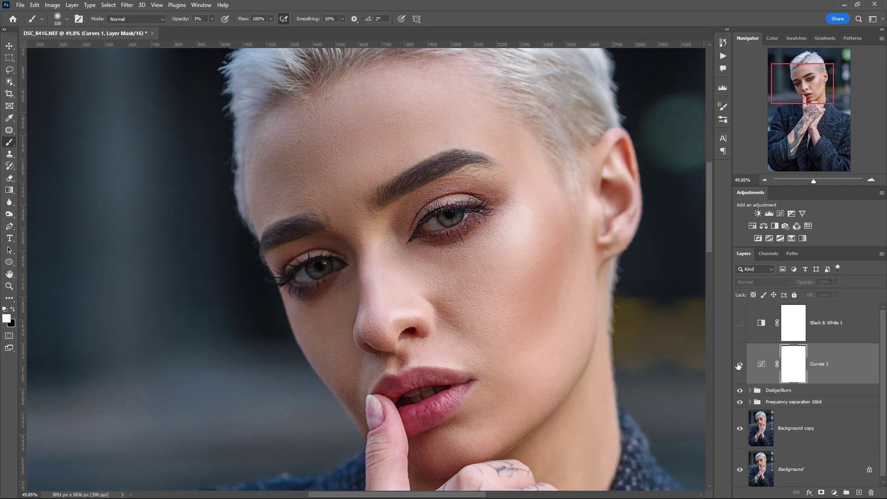
left_click(739, 364)
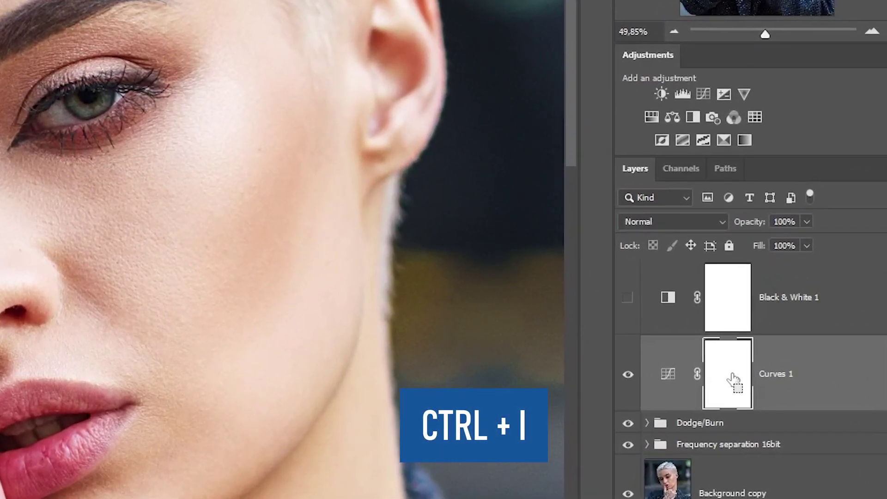
key("ctrl+i")
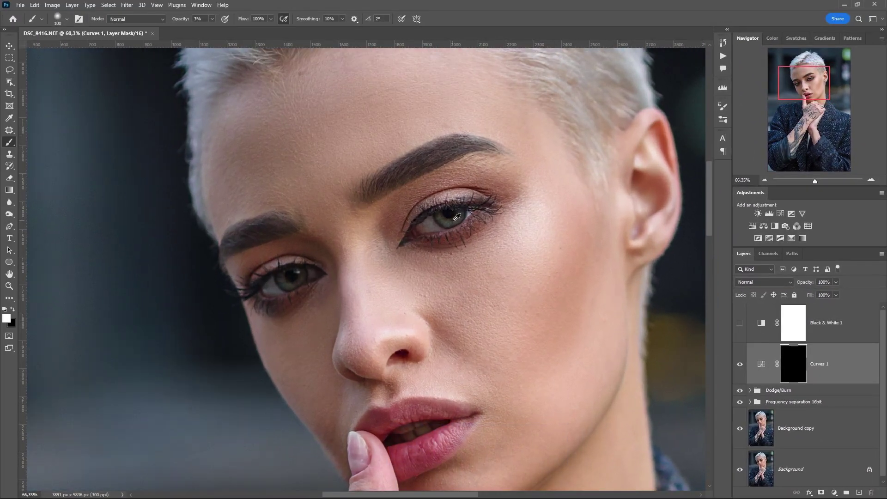
Brighten the iris of the eye nearest the visible ear on the Curves mask, using a 40 px white brush at 45% opacity
scroll(454, 220, "up", 7)
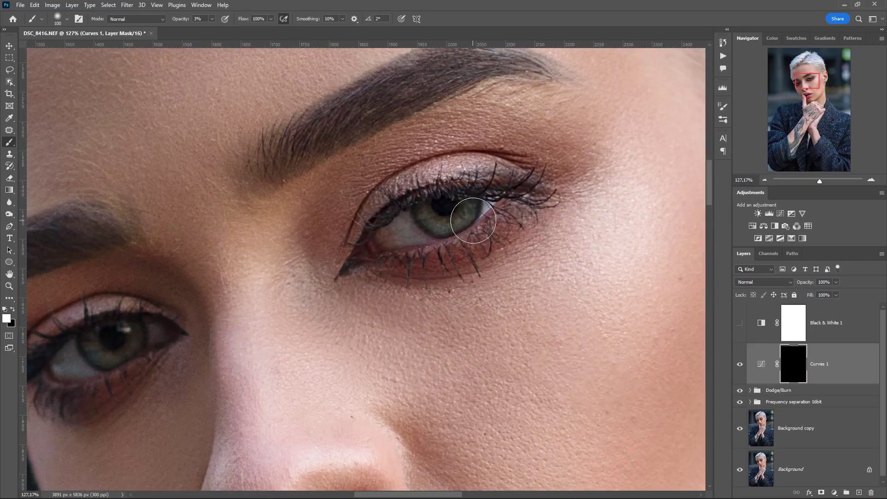
right_click(444, 194)
left_click(505, 215)
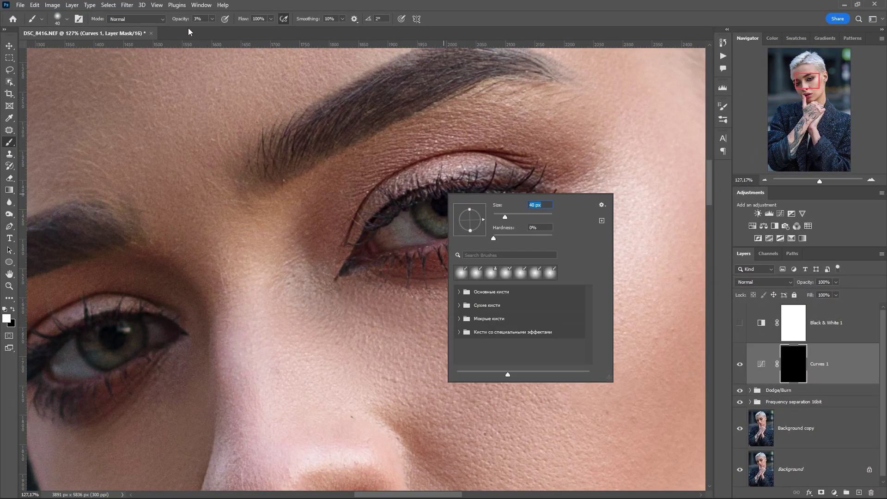
mouse_move(212, 19)
left_mouse_down()
mouse_move(213, 31)
mouse_move(230, 30)
left_mouse_up()
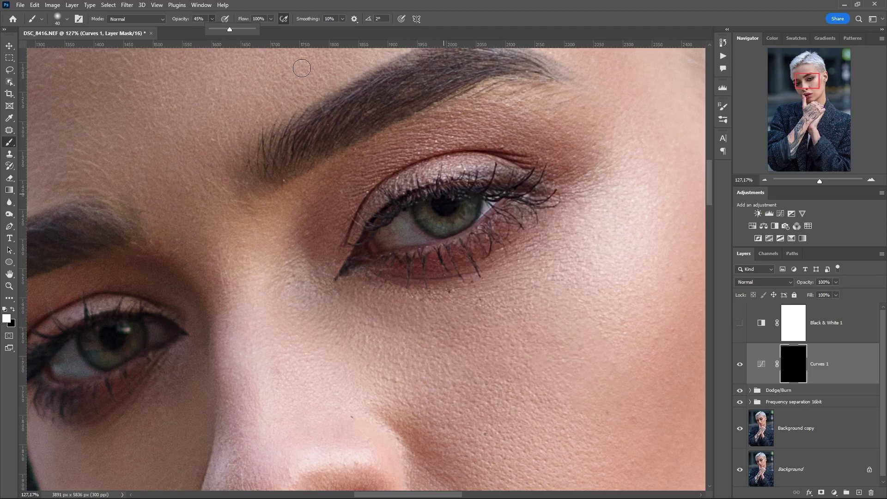
mouse_move(424, 217)
left_mouse_down()
mouse_move(450, 225)
mouse_move(439, 234)
left_mouse_up()
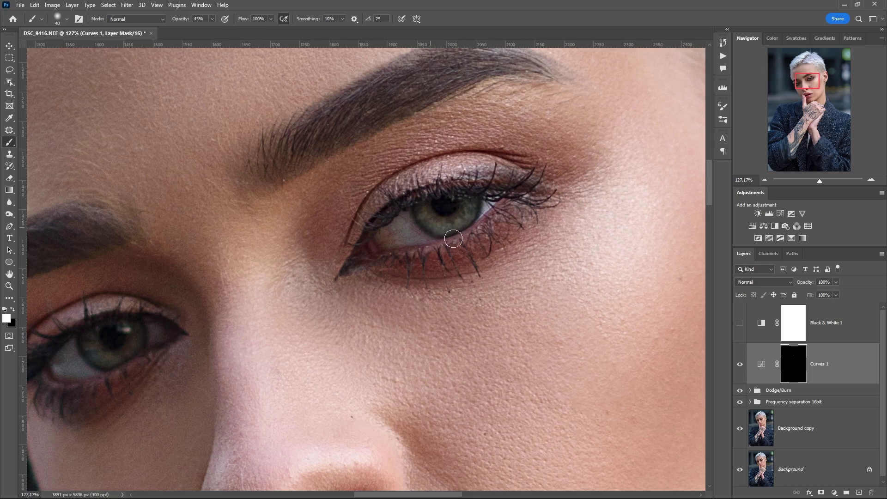
Brighten the iris of the other eye on the Curves mask with the same brush
left_click_drag(806, 81, 796, 86)
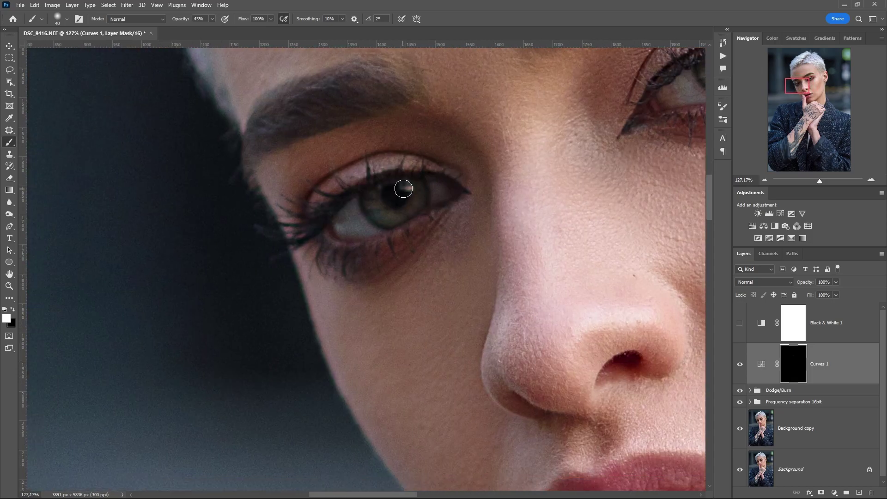
left_click_drag(375, 210, 407, 214)
scroll(373, 239, "down", 5, "alt")
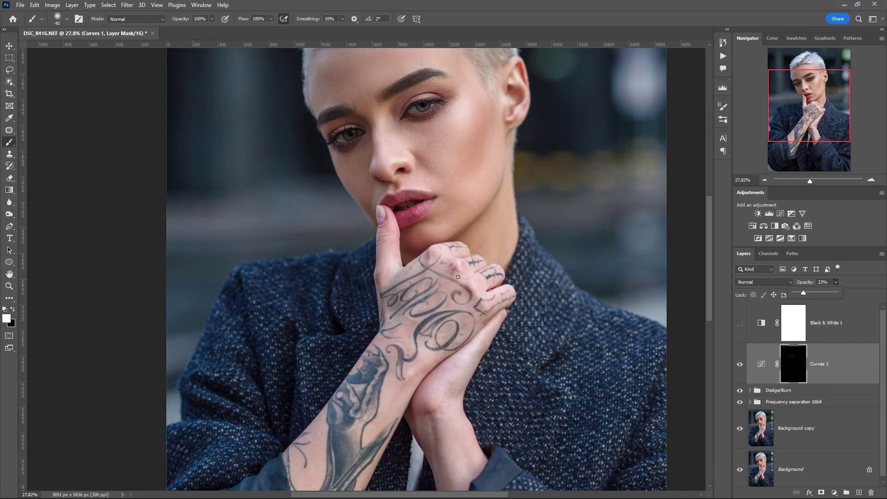
Add a Hue/Saturation adjustment layer above Curves 1 and rename it "Hands"
left_click(834, 493)
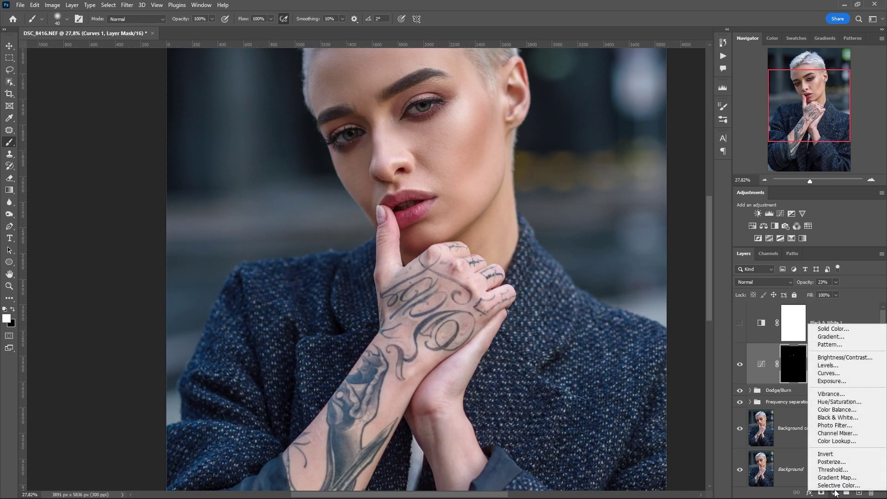
left_click(842, 402)
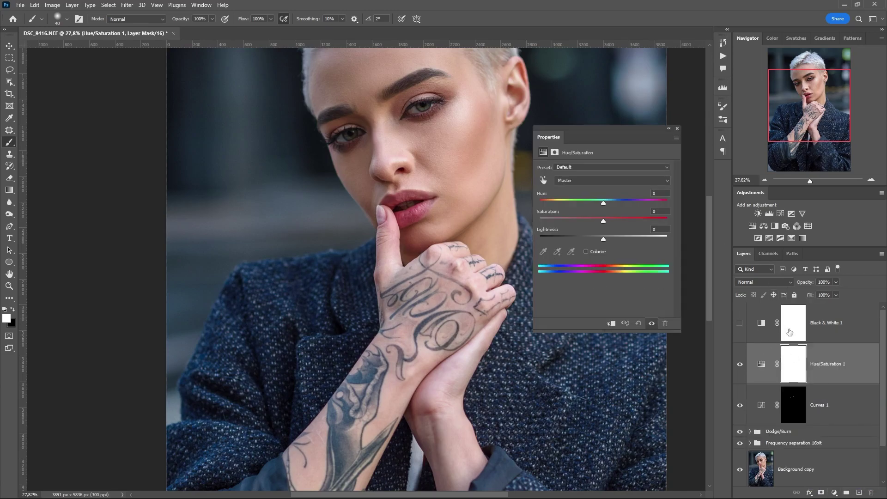
double_click(830, 364)
type("H")
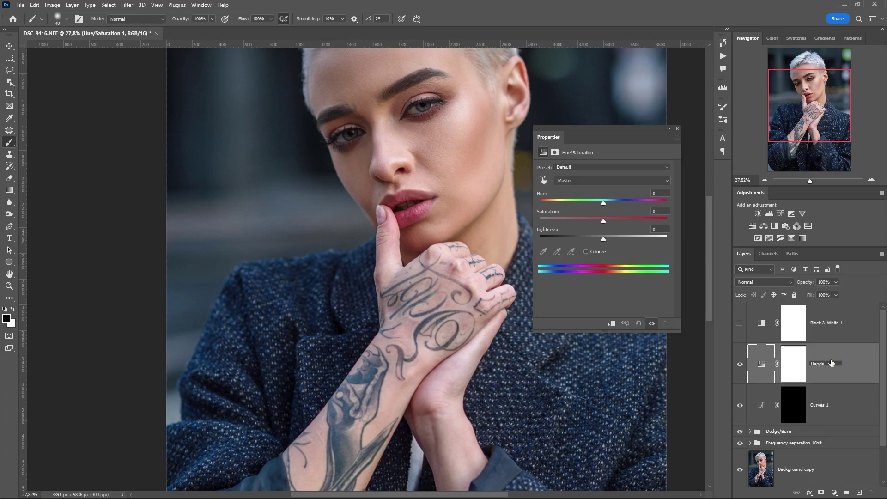
type("ands")
key("Return")
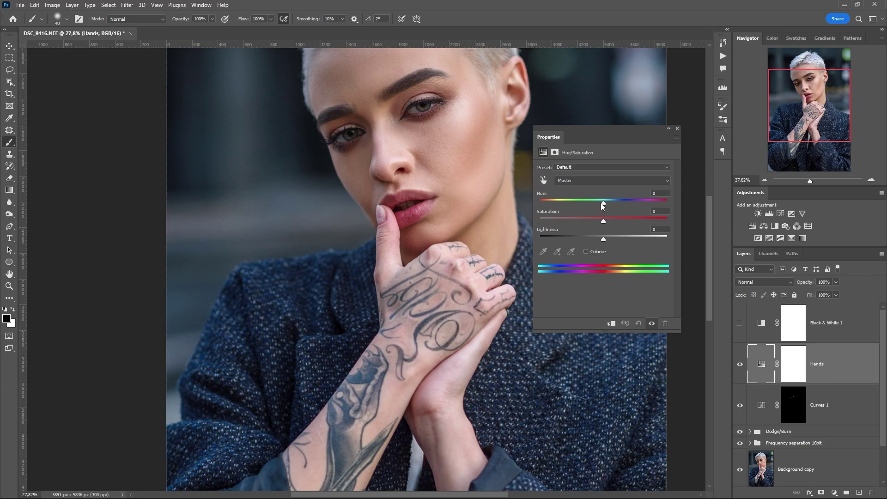
Sample the reddish skin on the hand, shift the affected colour range towards magentas, and set its hue to +28 with saturation at 0
left_click(544, 181)
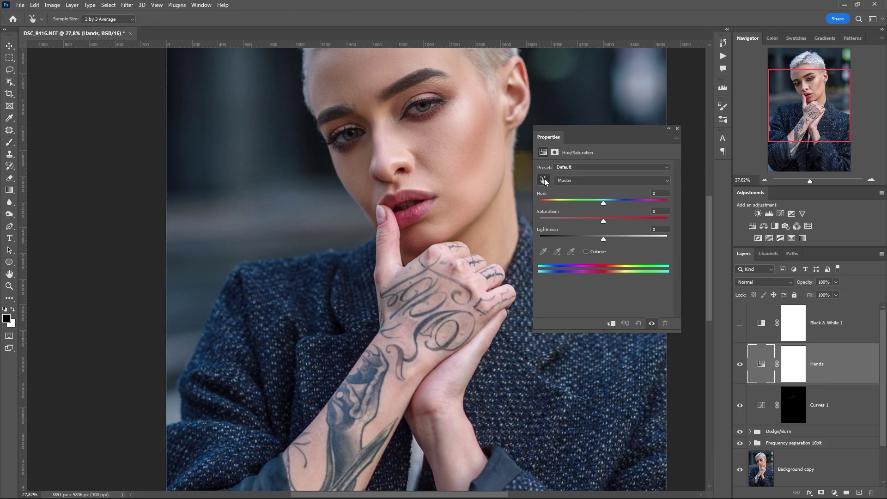
left_click(453, 270)
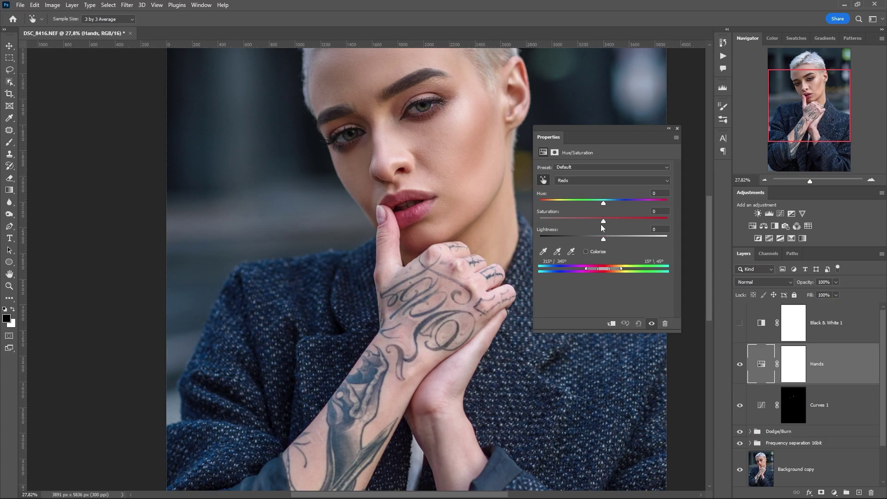
left_click_drag(603, 221, 694, 222)
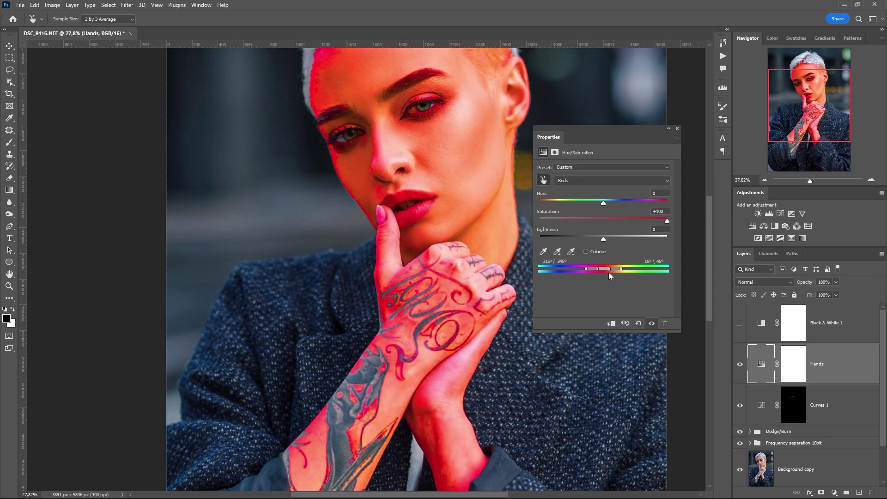
left_click_drag(605, 270, 594, 270)
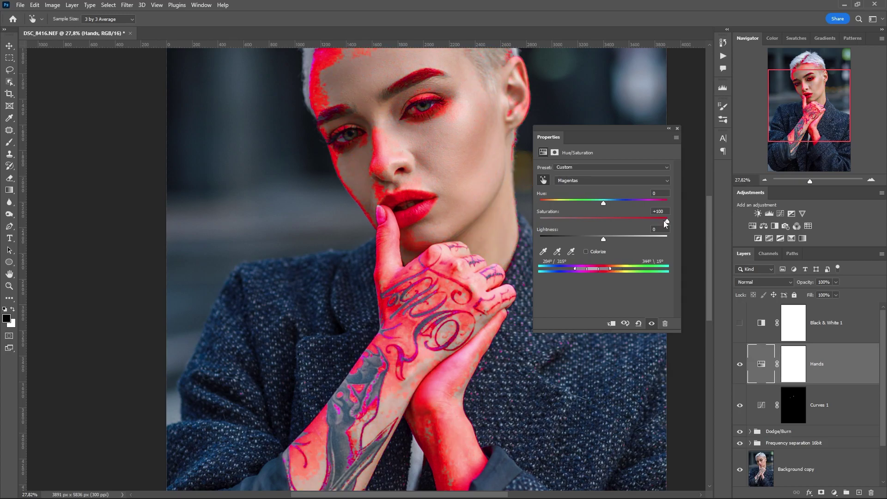
left_click_drag(667, 222, 623, 200)
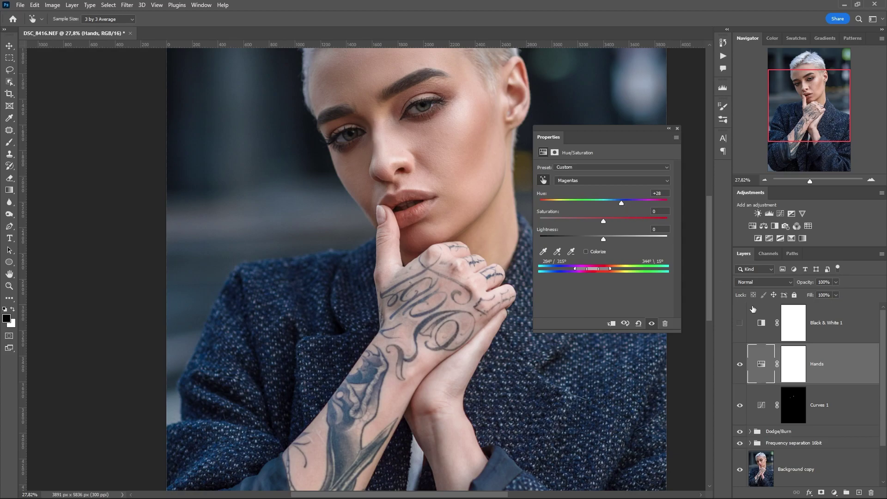
Select the Hands layer mask, set white as the brush colour, and invert the mask to black
left_click(793, 365)
key("b")
key("x")
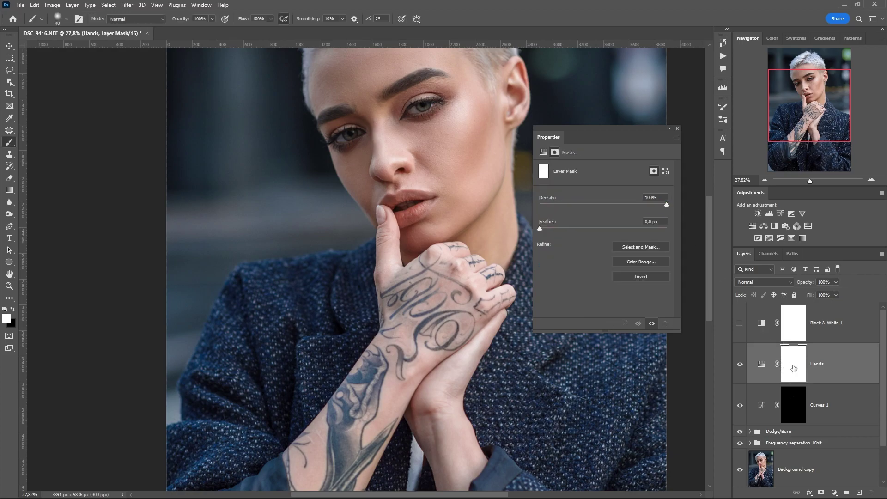
key("ctrl+i")
Reveal the hue correction over the hands and tattooed forearm on the Hands mask, using a soft white brush of 202 px
right_click(437, 274)
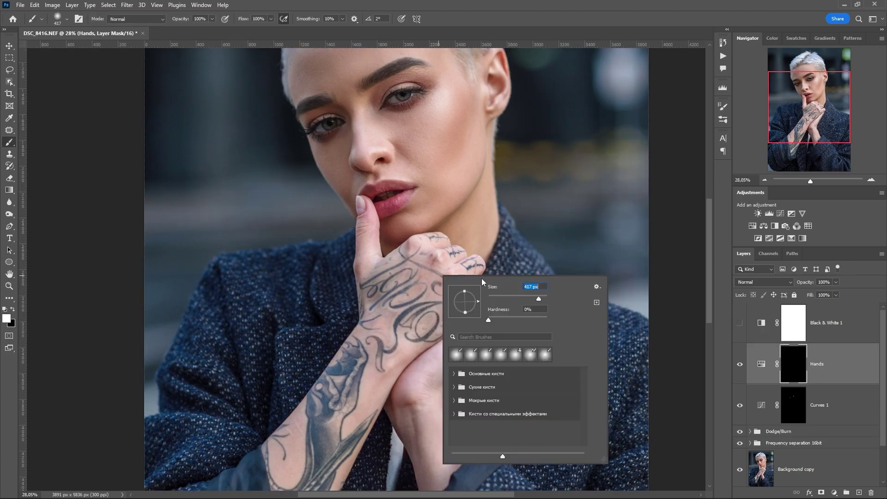
scroll(416, 268, "up", 2)
mouse_move(403, 266)
left_mouse_down()
mouse_move(436, 298)
mouse_move(355, 270)
left_mouse_up()
right_click(365, 261)
mouse_move(389, 245)
left_mouse_down()
mouse_move(467, 289)
mouse_move(471, 332)
left_mouse_up()
scroll(471, 296, "down", 2)
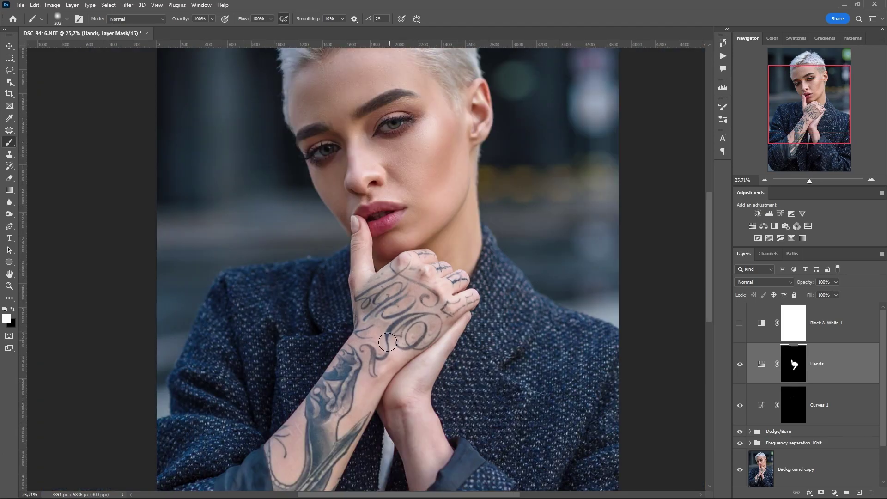
left_click_drag(289, 439, 397, 339)
scroll(396, 323, "down", 4)
scroll(395, 210, "up", 1)
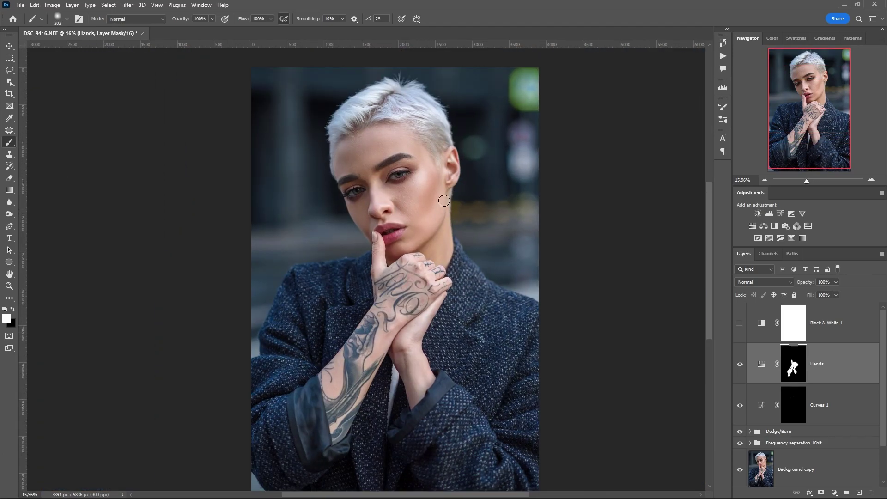
Add a Color Balance layer above Hands, with midtones at magenta-green -3 and yellow-blue -6
left_click(834, 491)
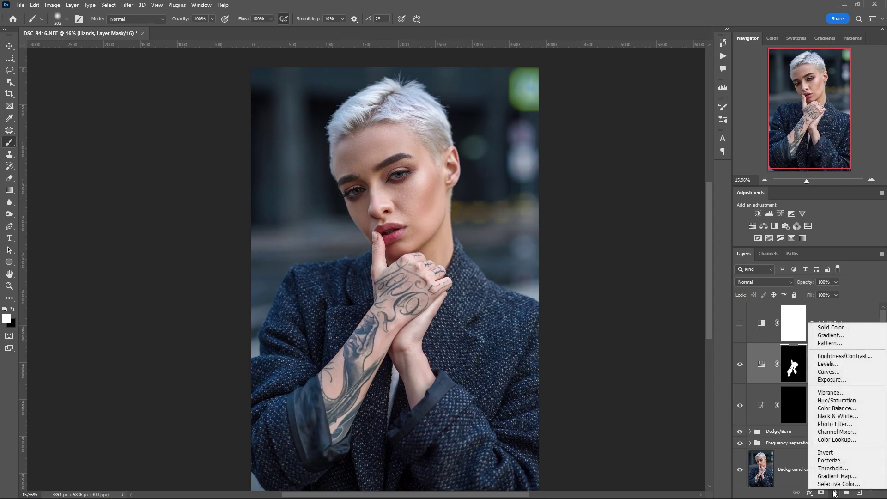
left_click(836, 408)
left_click(565, 167)
left_click(584, 183)
left_click_drag(589, 203, 585, 202)
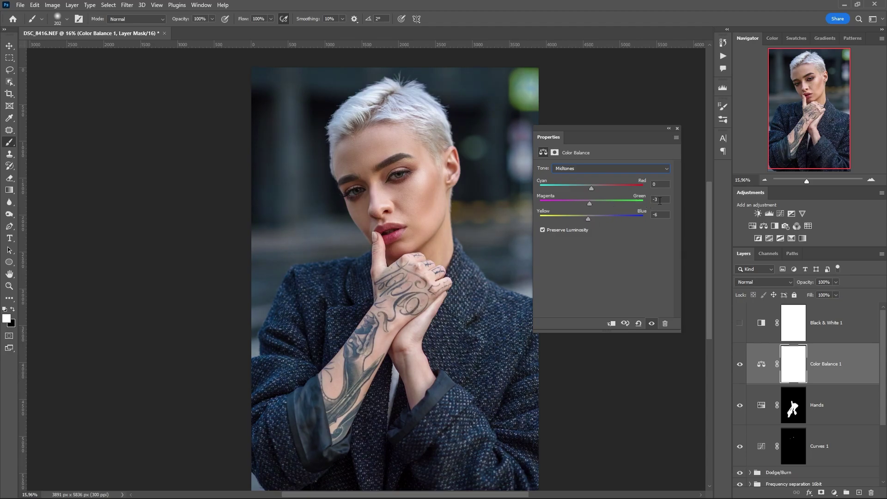
left_click(677, 128)
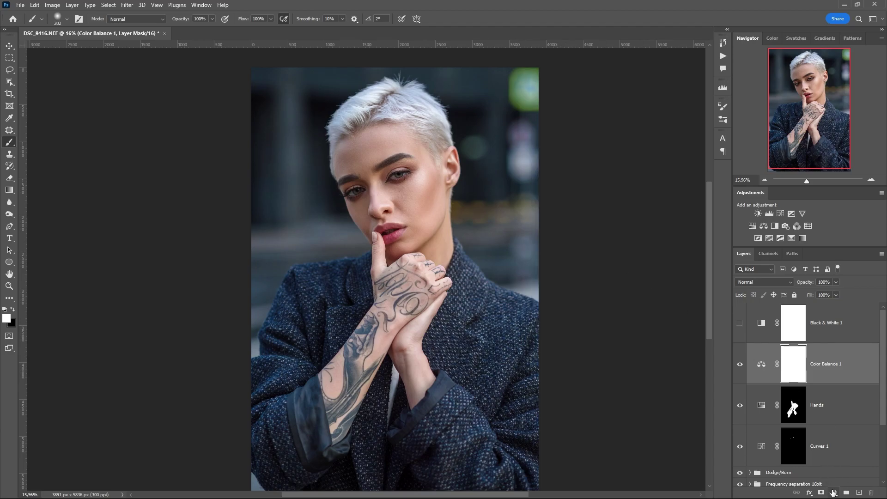
Add a second Curves layer above Color Balance, with points at input 52, output 61 and input 194, output 198
left_click(833, 492)
left_click(829, 369)
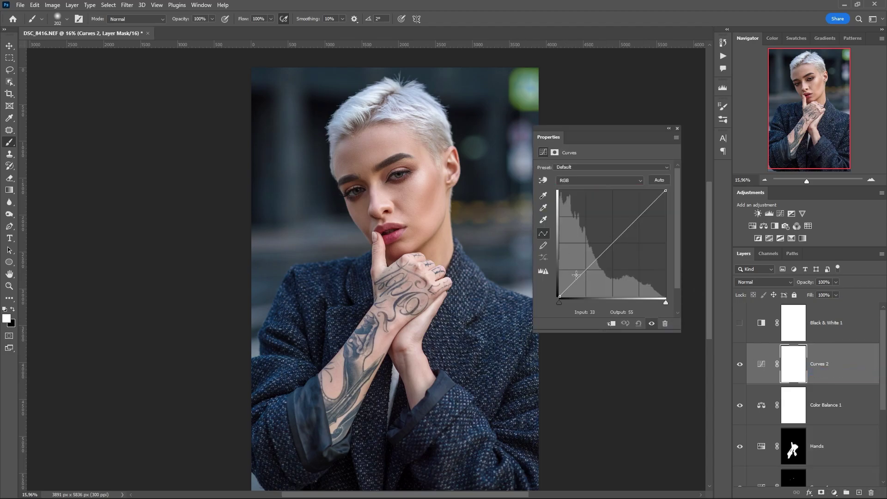
left_click_drag(580, 275, 581, 272)
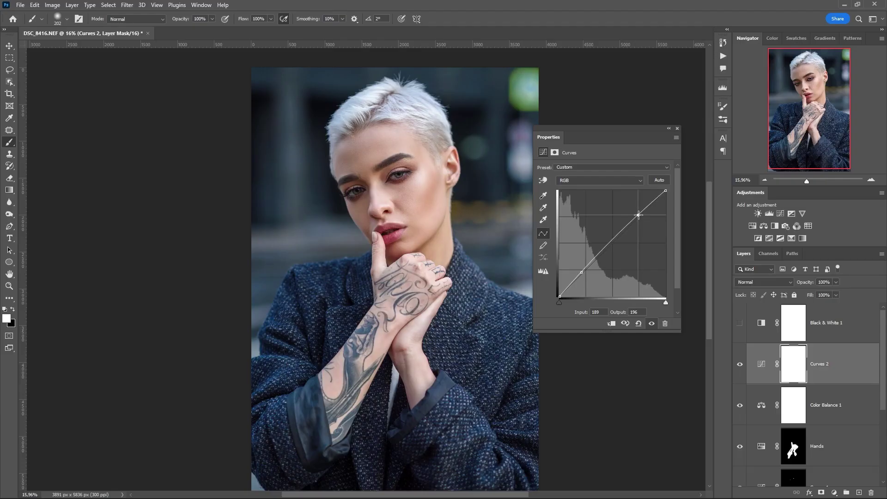
left_click_drag(639, 217, 640, 213)
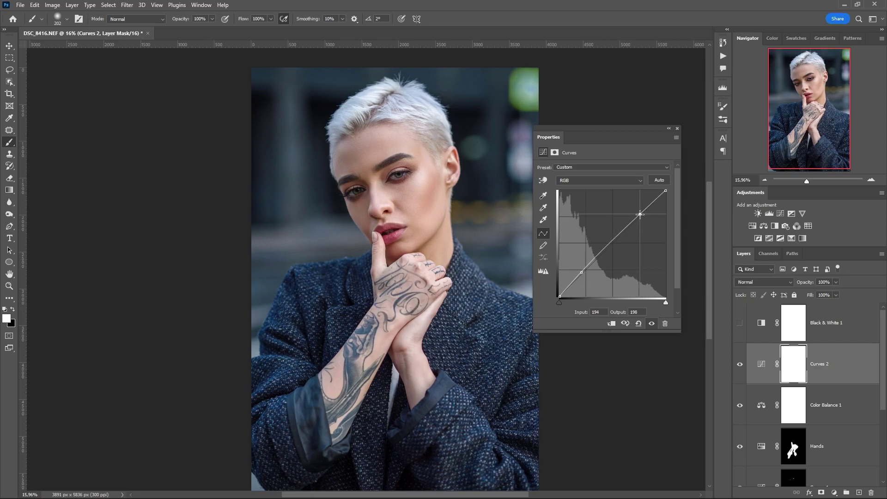
left_click_drag(581, 272, 581, 271)
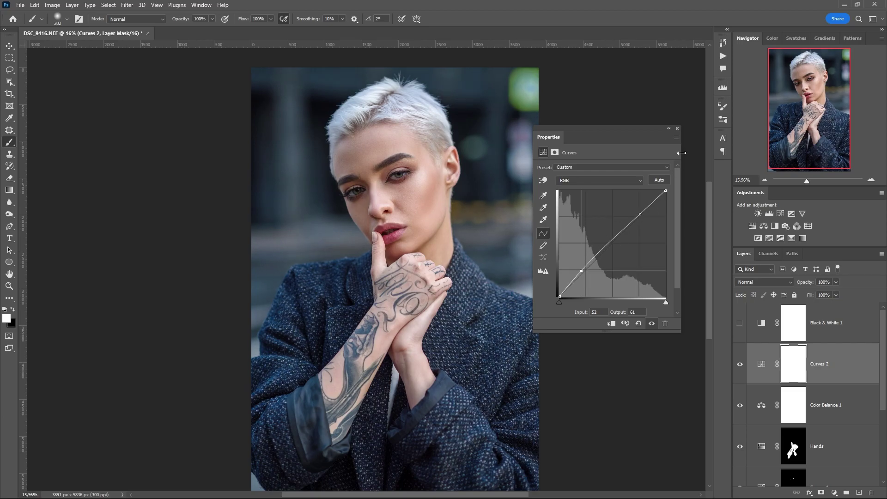
left_click(677, 129)
Compare the portrait with and without Curves 2, and reduce that layer's opacity to 39%
left_click(739, 364)
left_click(740, 364)
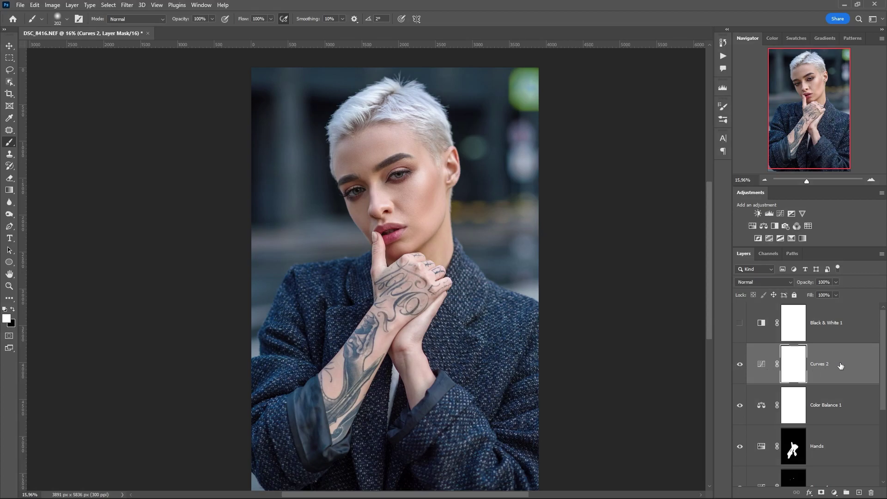
left_click(835, 282)
left_click_drag(811, 293, 810, 293)
left_click(761, 363)
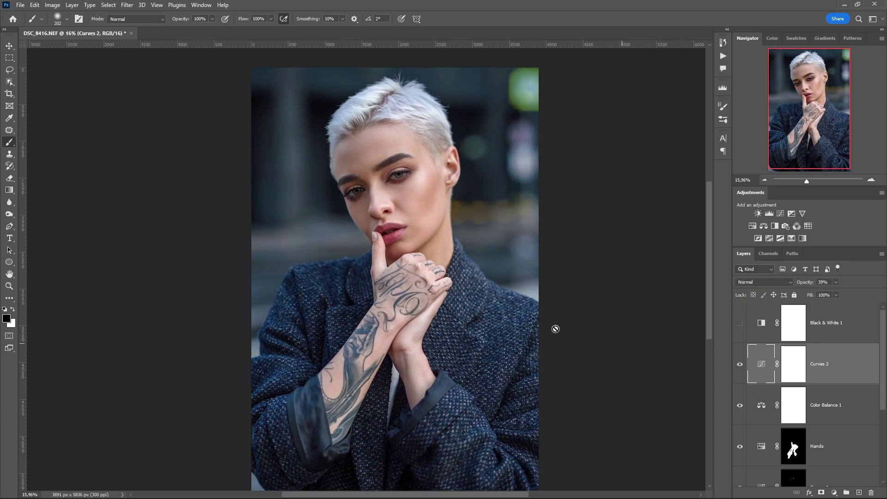
scroll(469, 309, "down", 10)
scroll(480, 319, "up", 6)
scroll(418, 308, "down", 1)
scroll(444, 301, "up", 5)
scroll(438, 263, "down", 2)
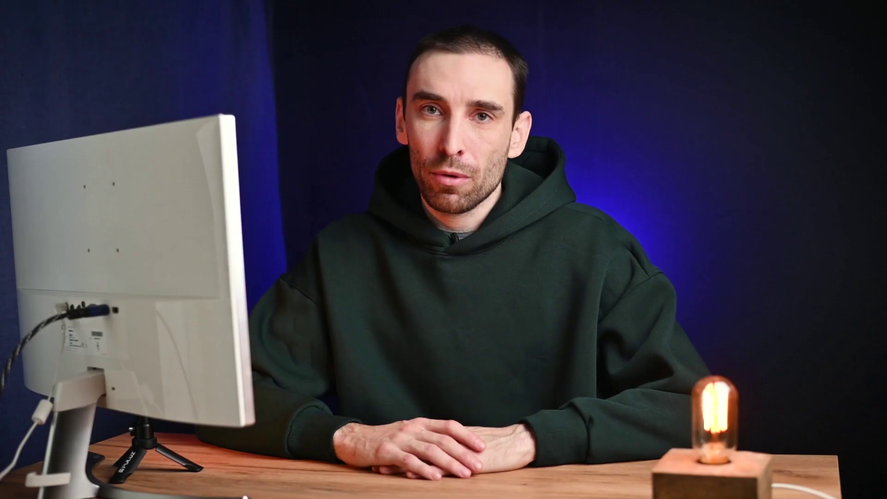